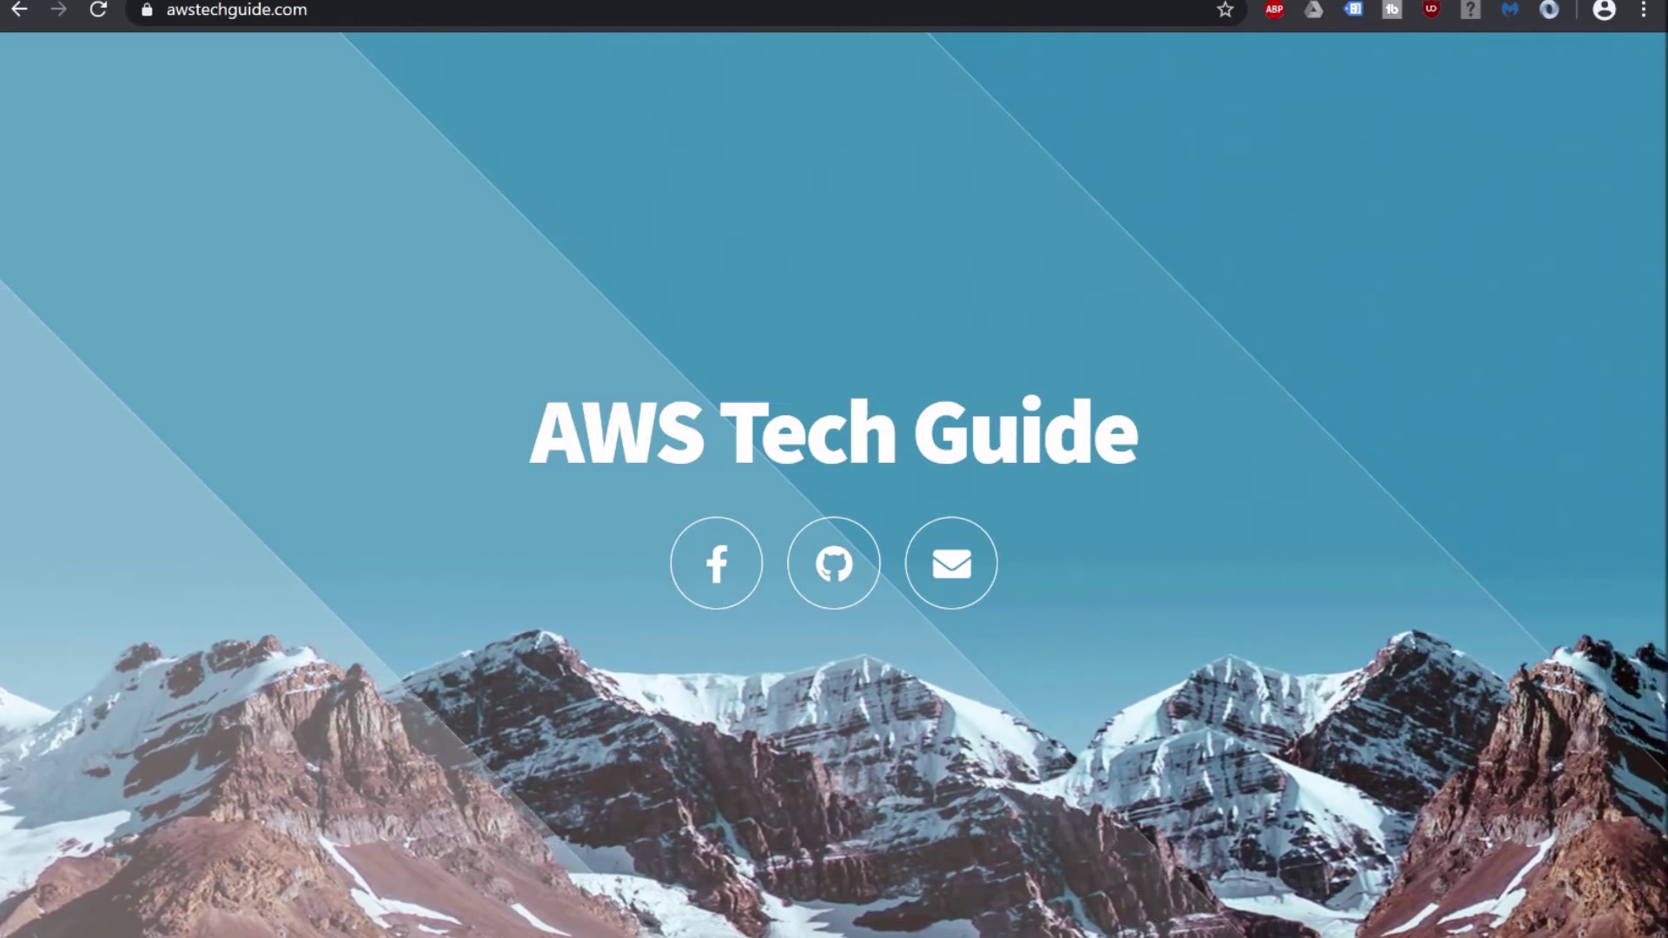
Step: Open the Windows search panel on top of the AWS Tech Guide page in Chrome
key(super+s)
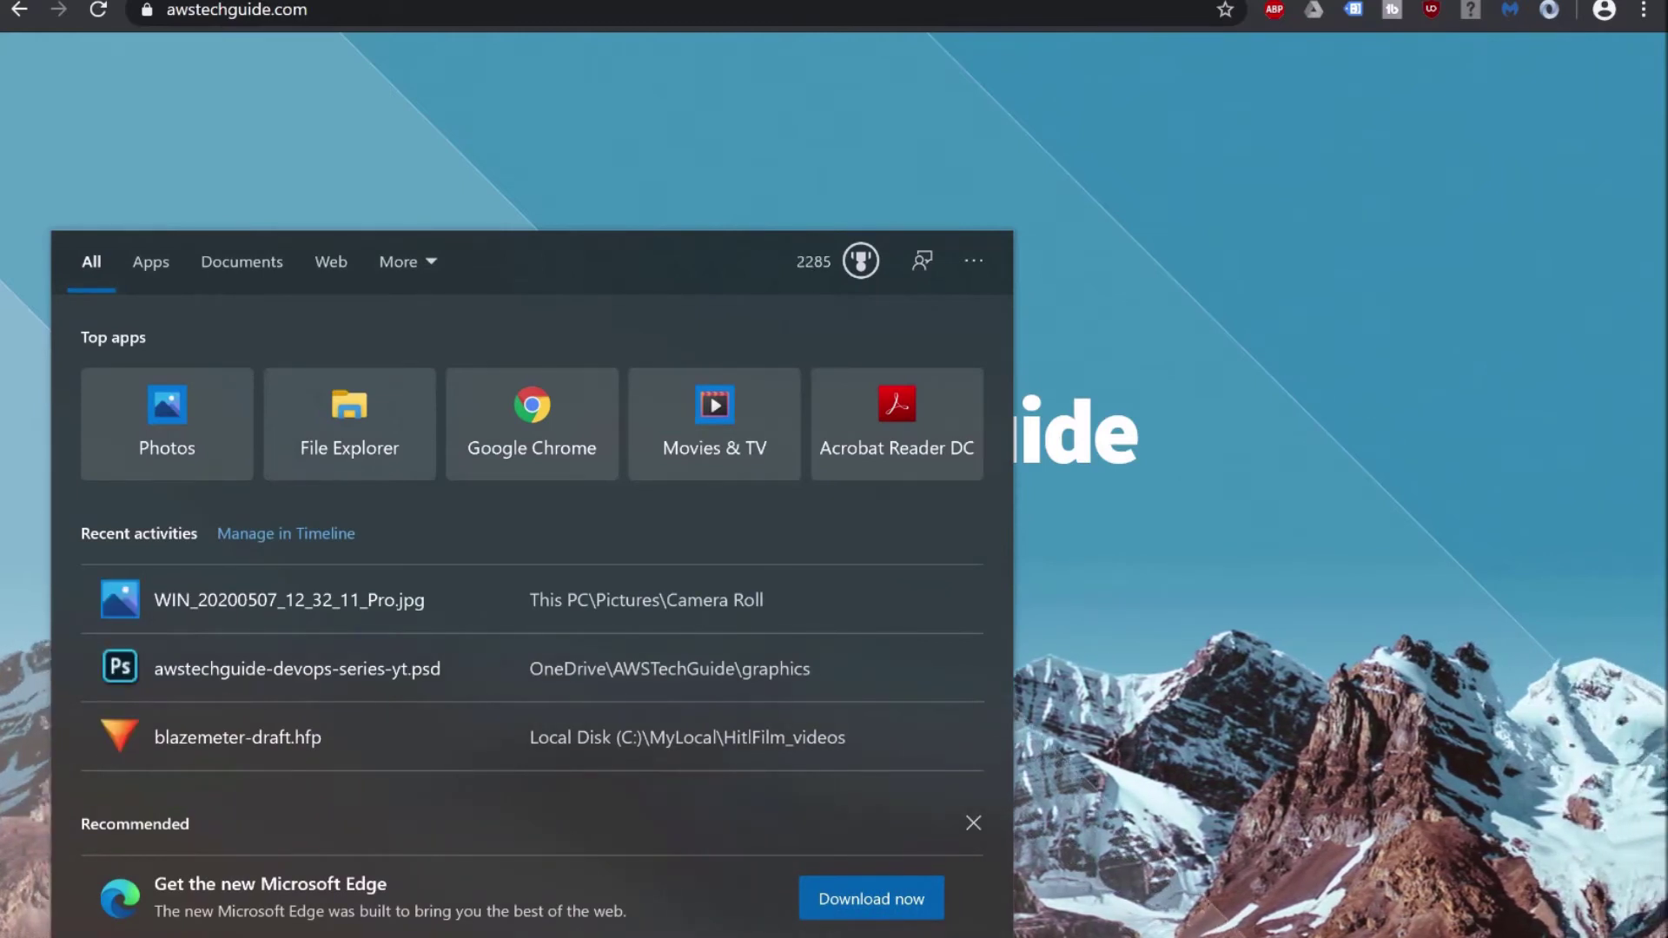
text(envir)
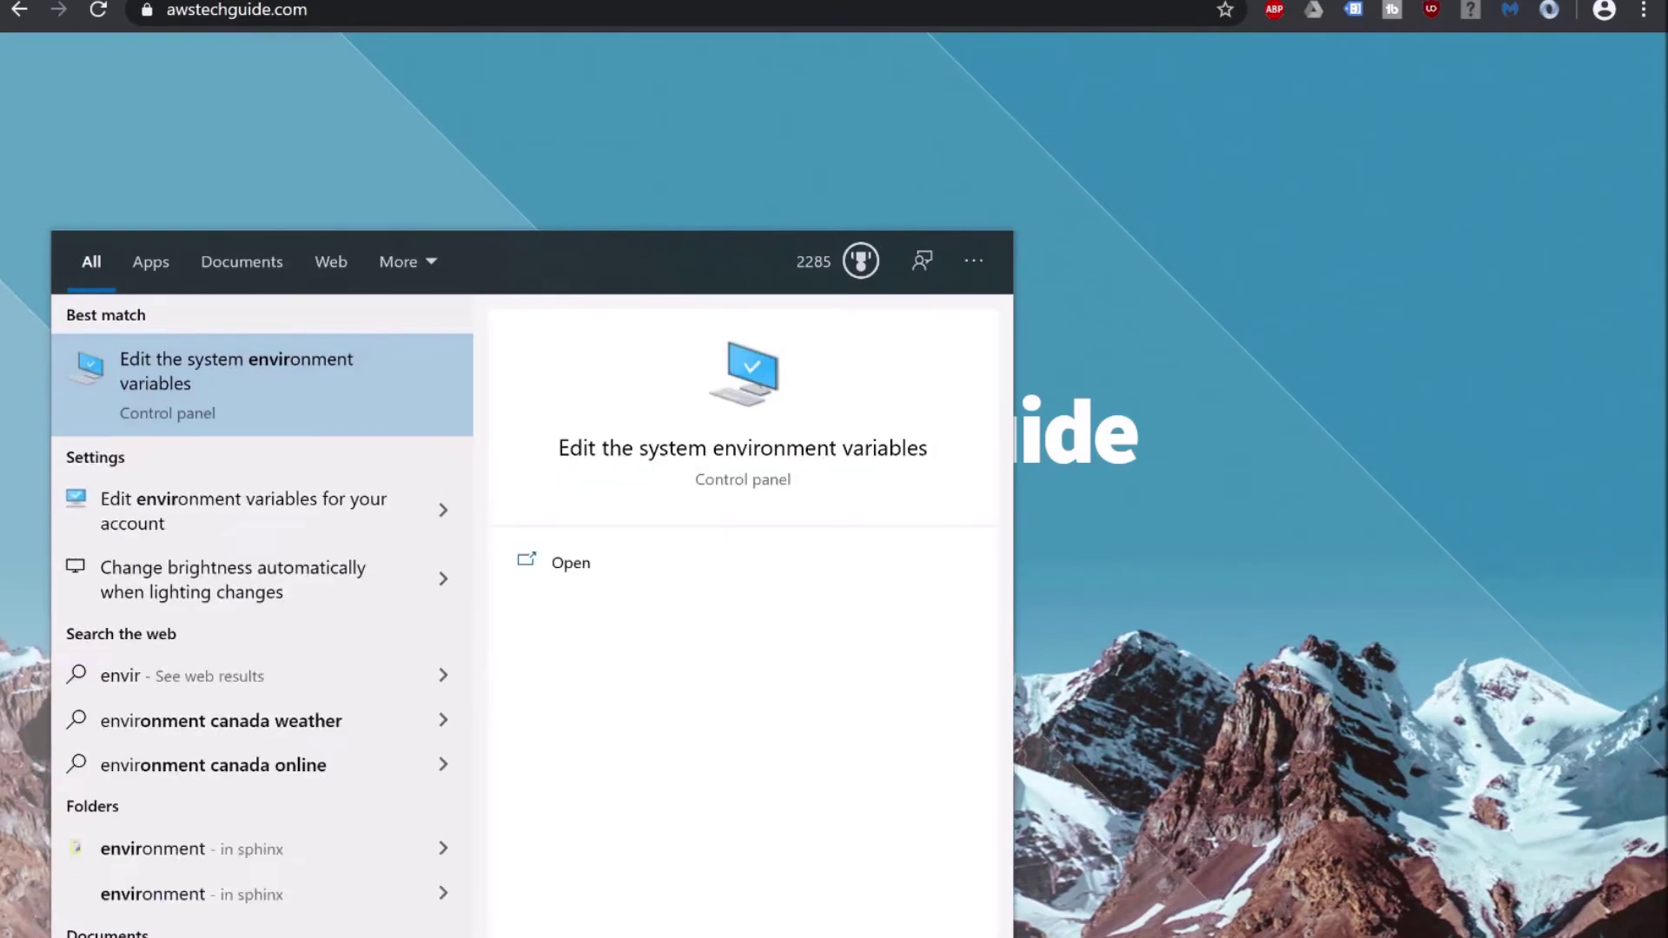
Step: Check the user Path for the apache-maven-3.6.3 bin entry and close without changes
key(Return)
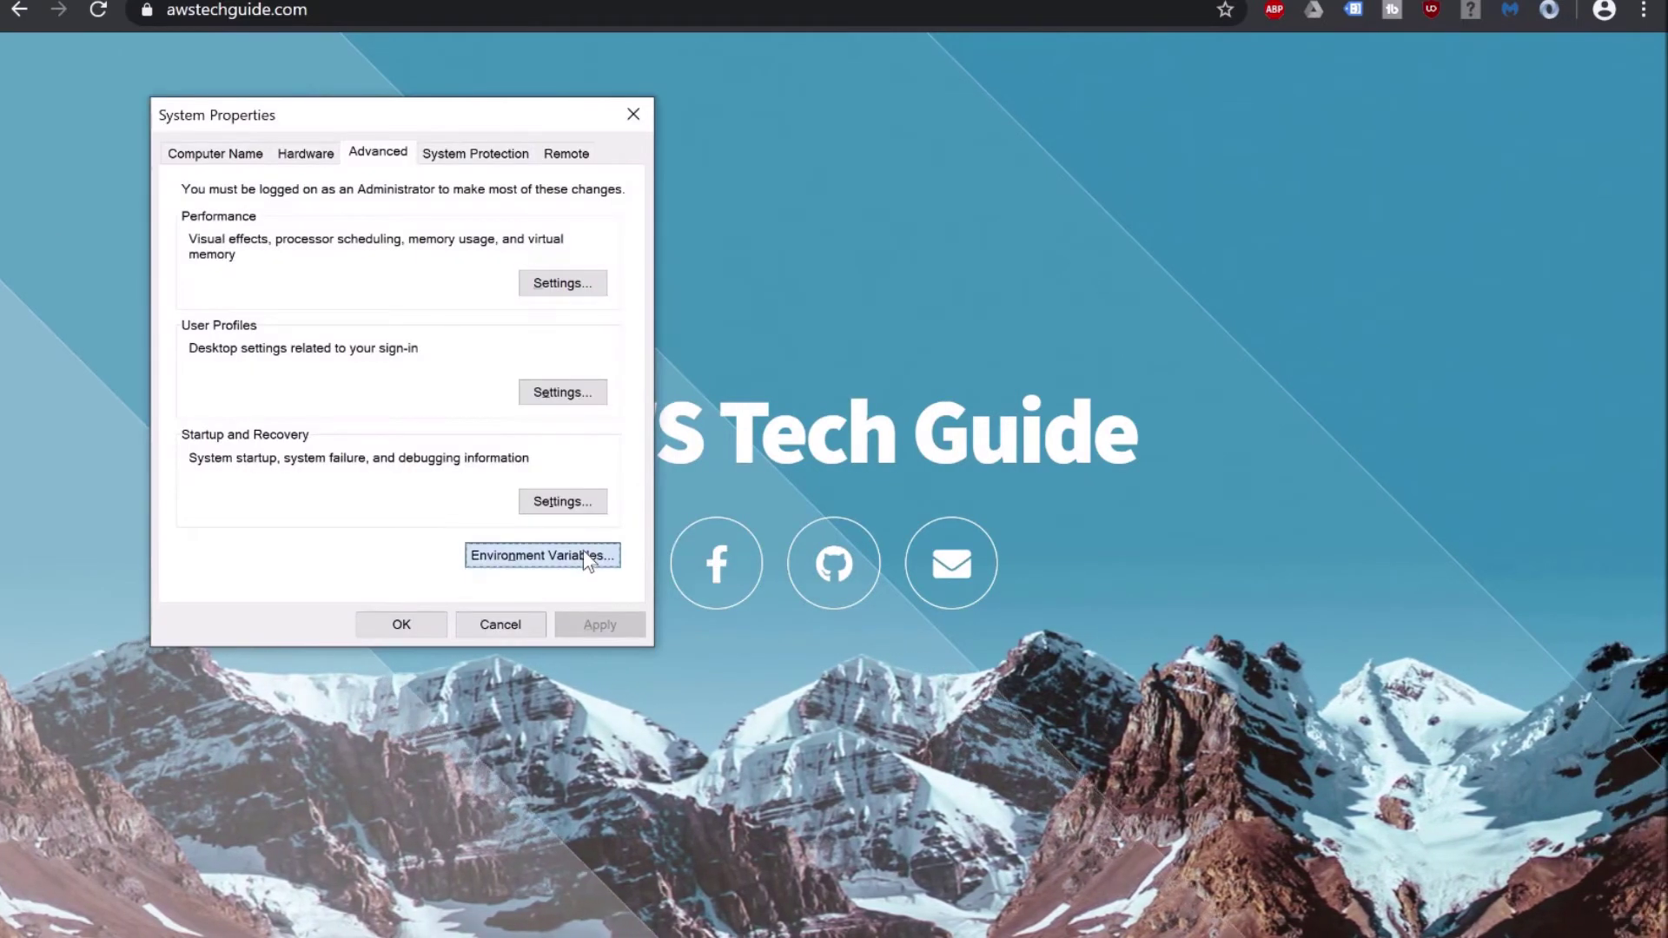
click(584, 551)
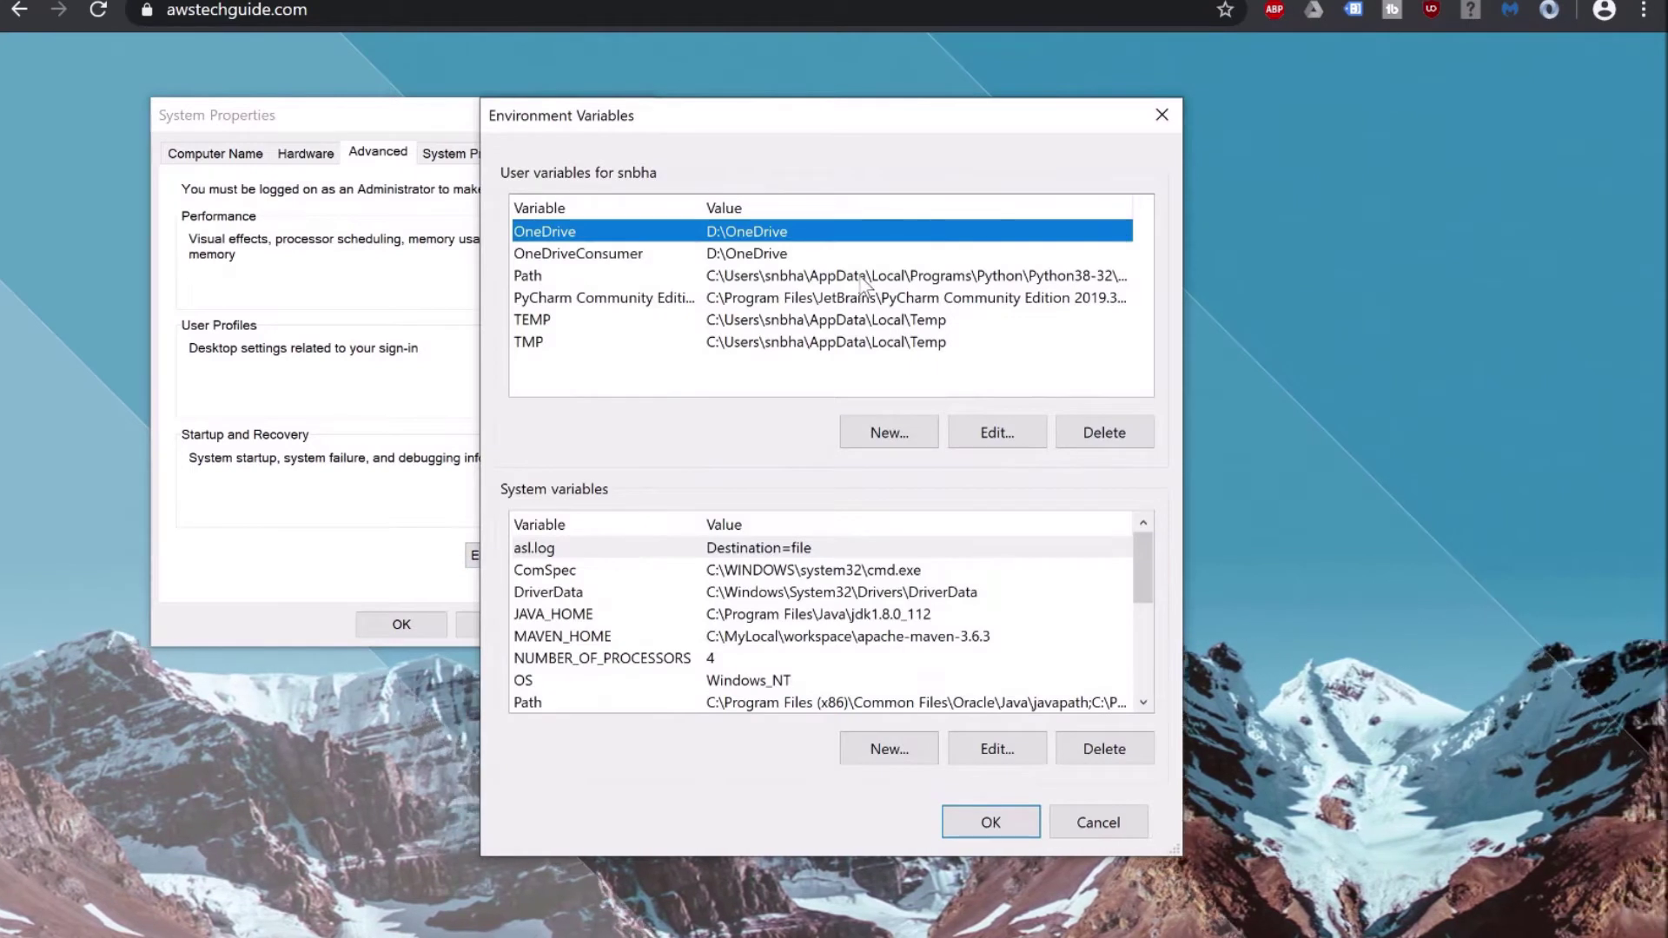
double_click(864, 276)
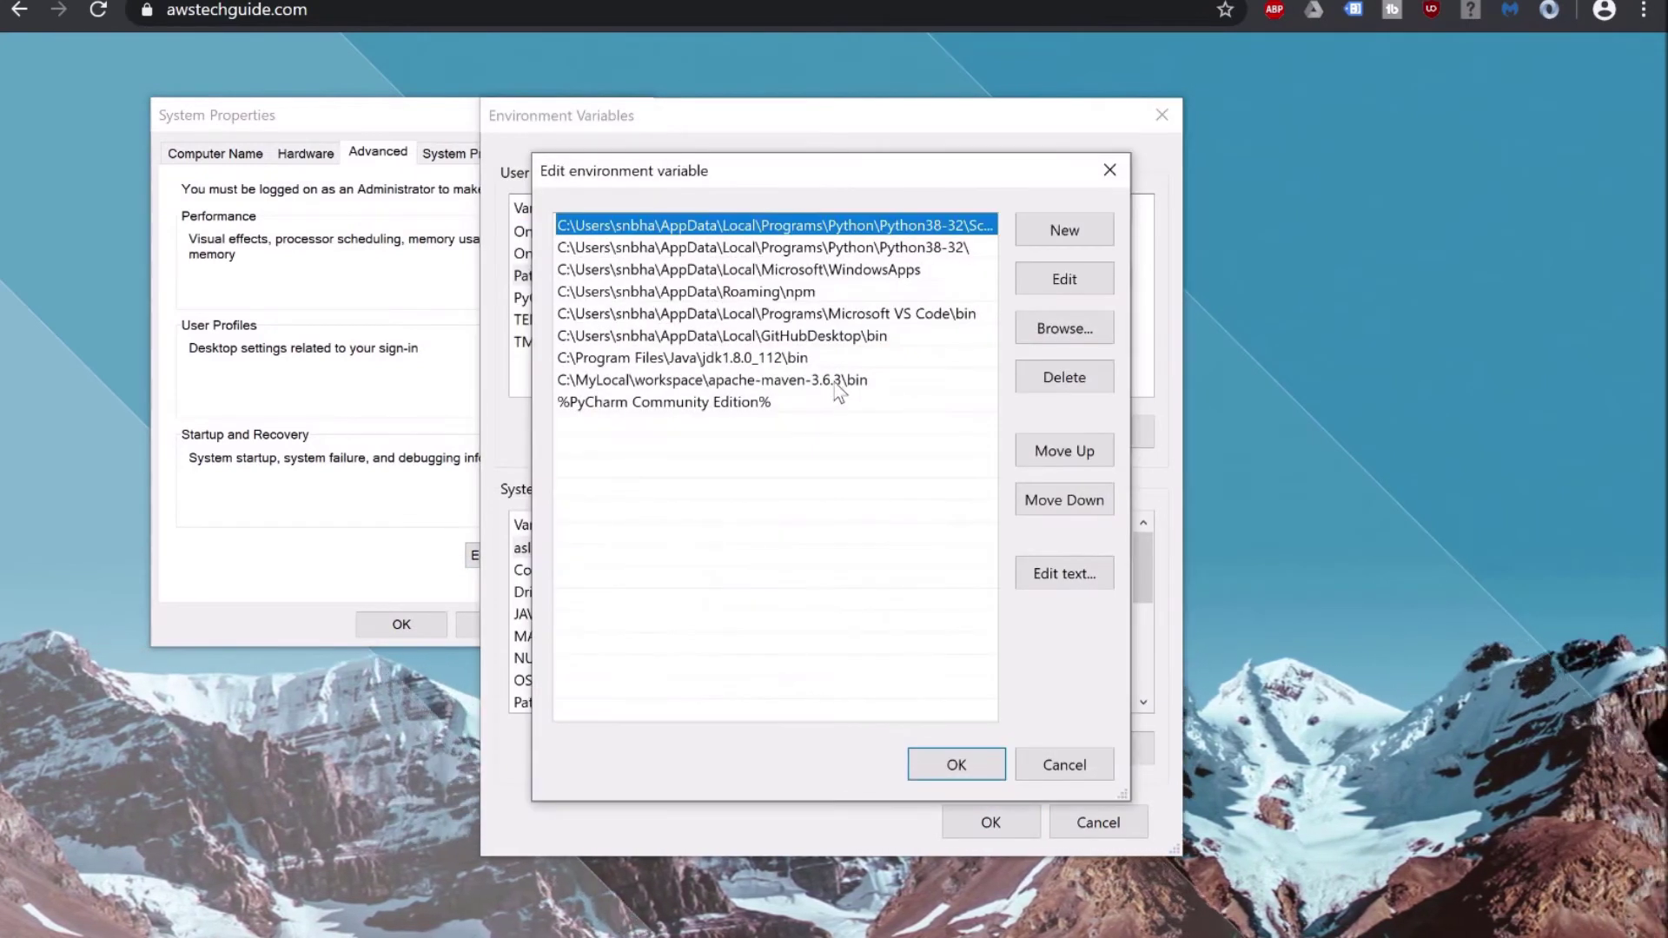
click(839, 380)
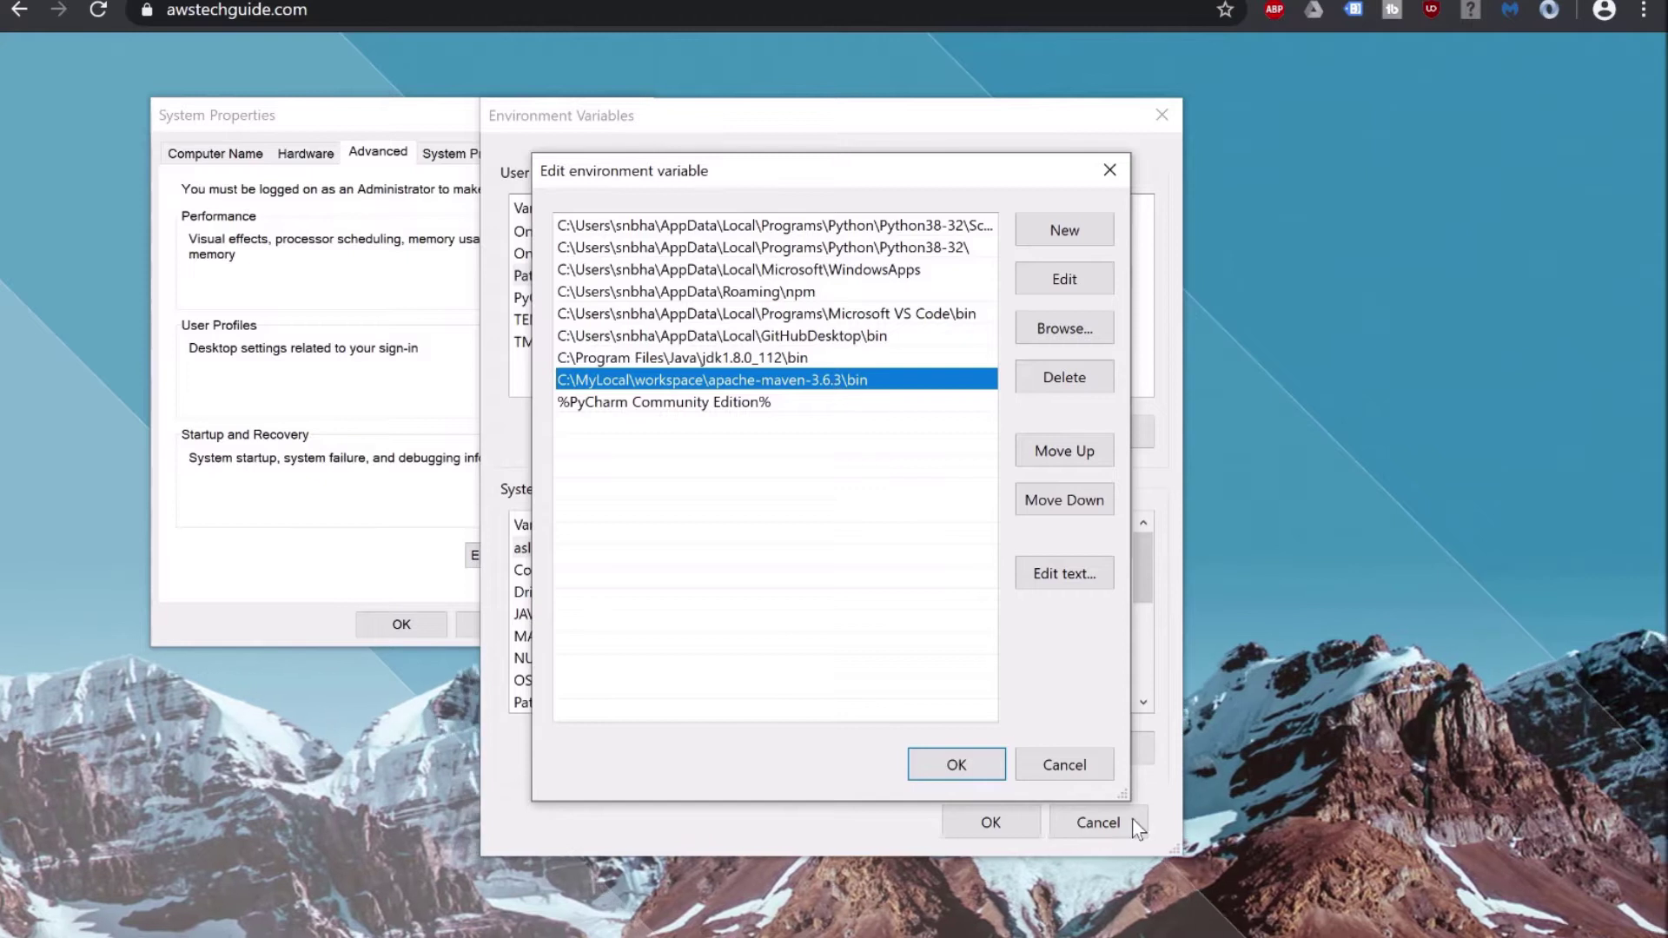
click(1063, 766)
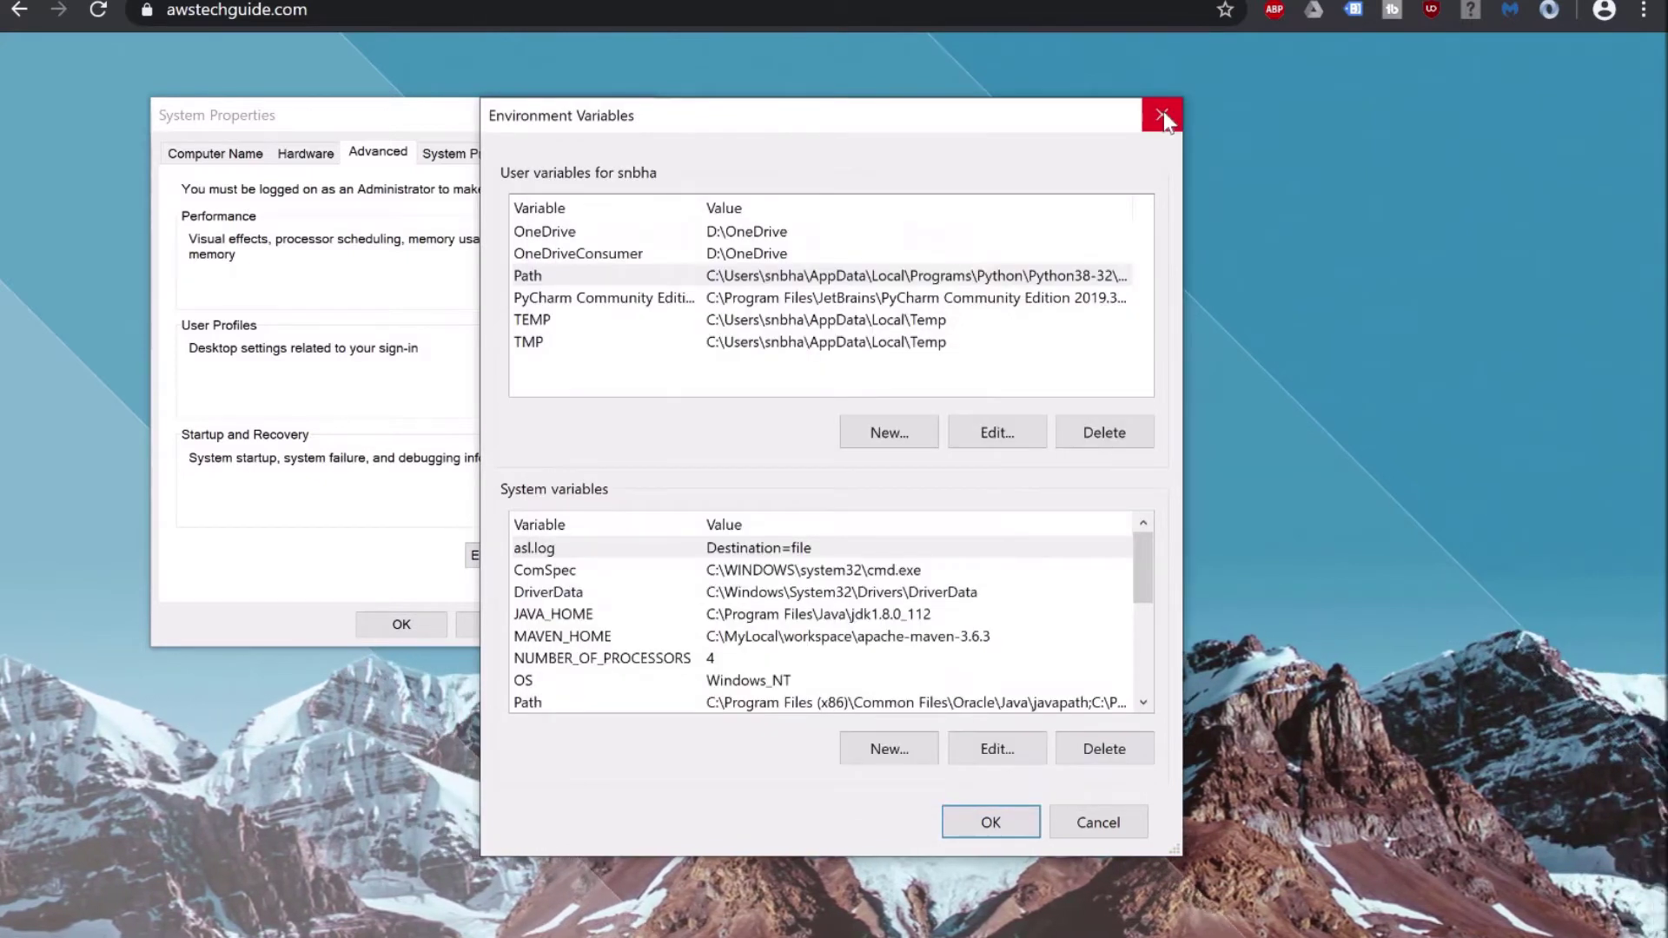
click(1164, 115)
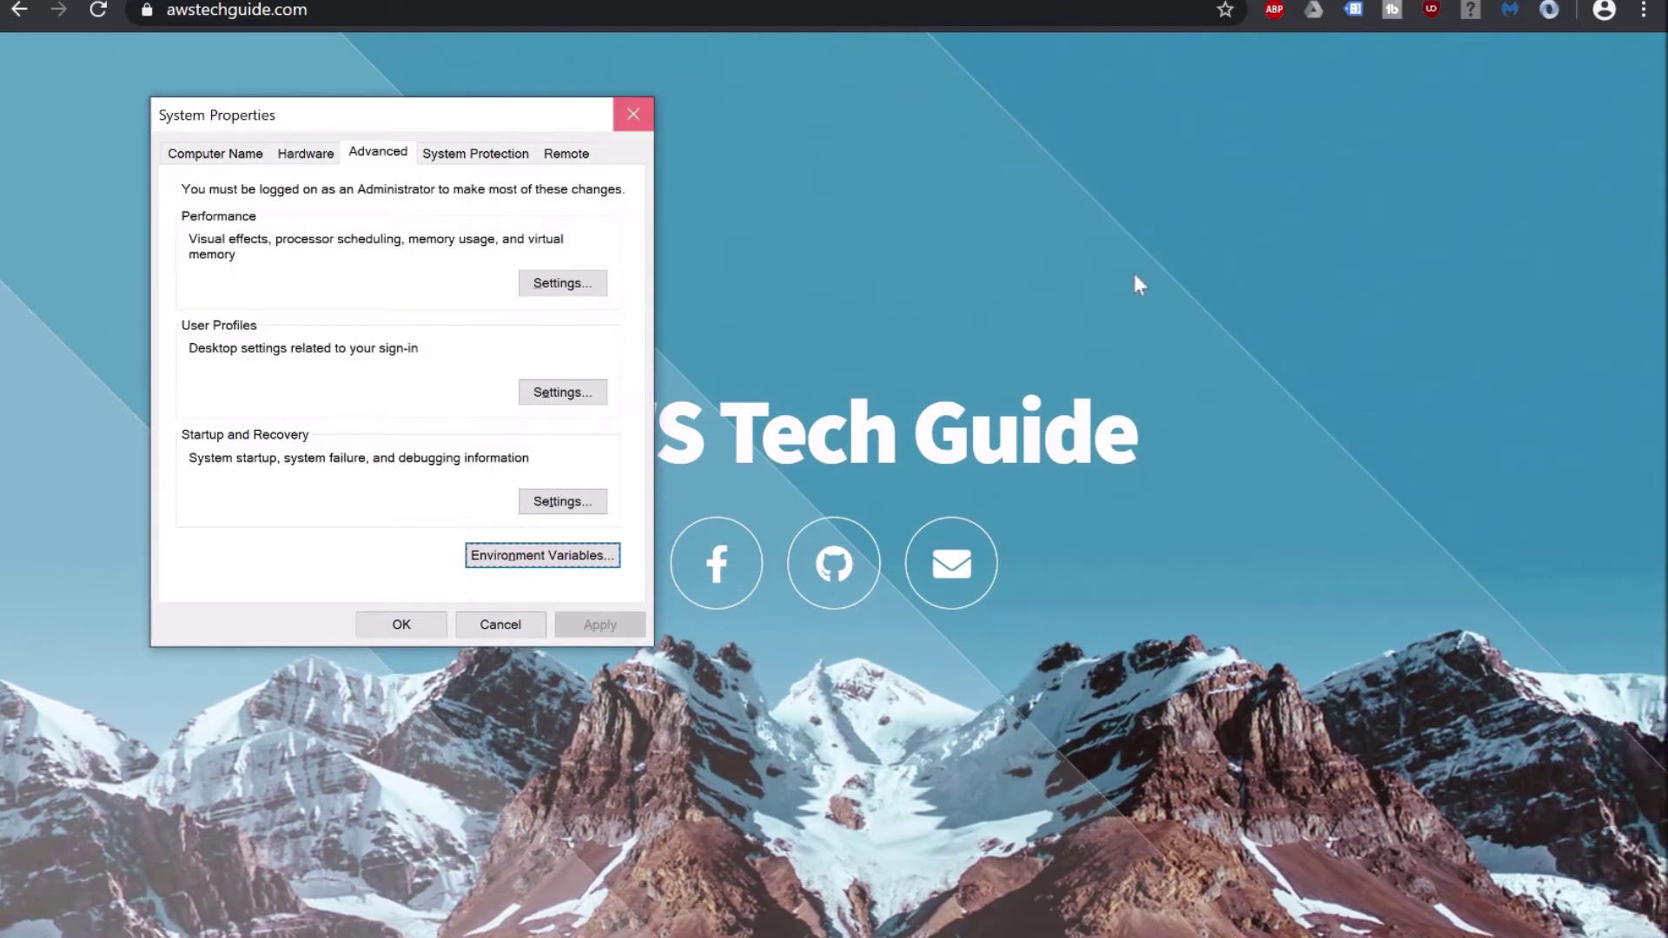
Step: Close System Properties and launch cmd from the D:\test Explorer address bar
key(Escape)
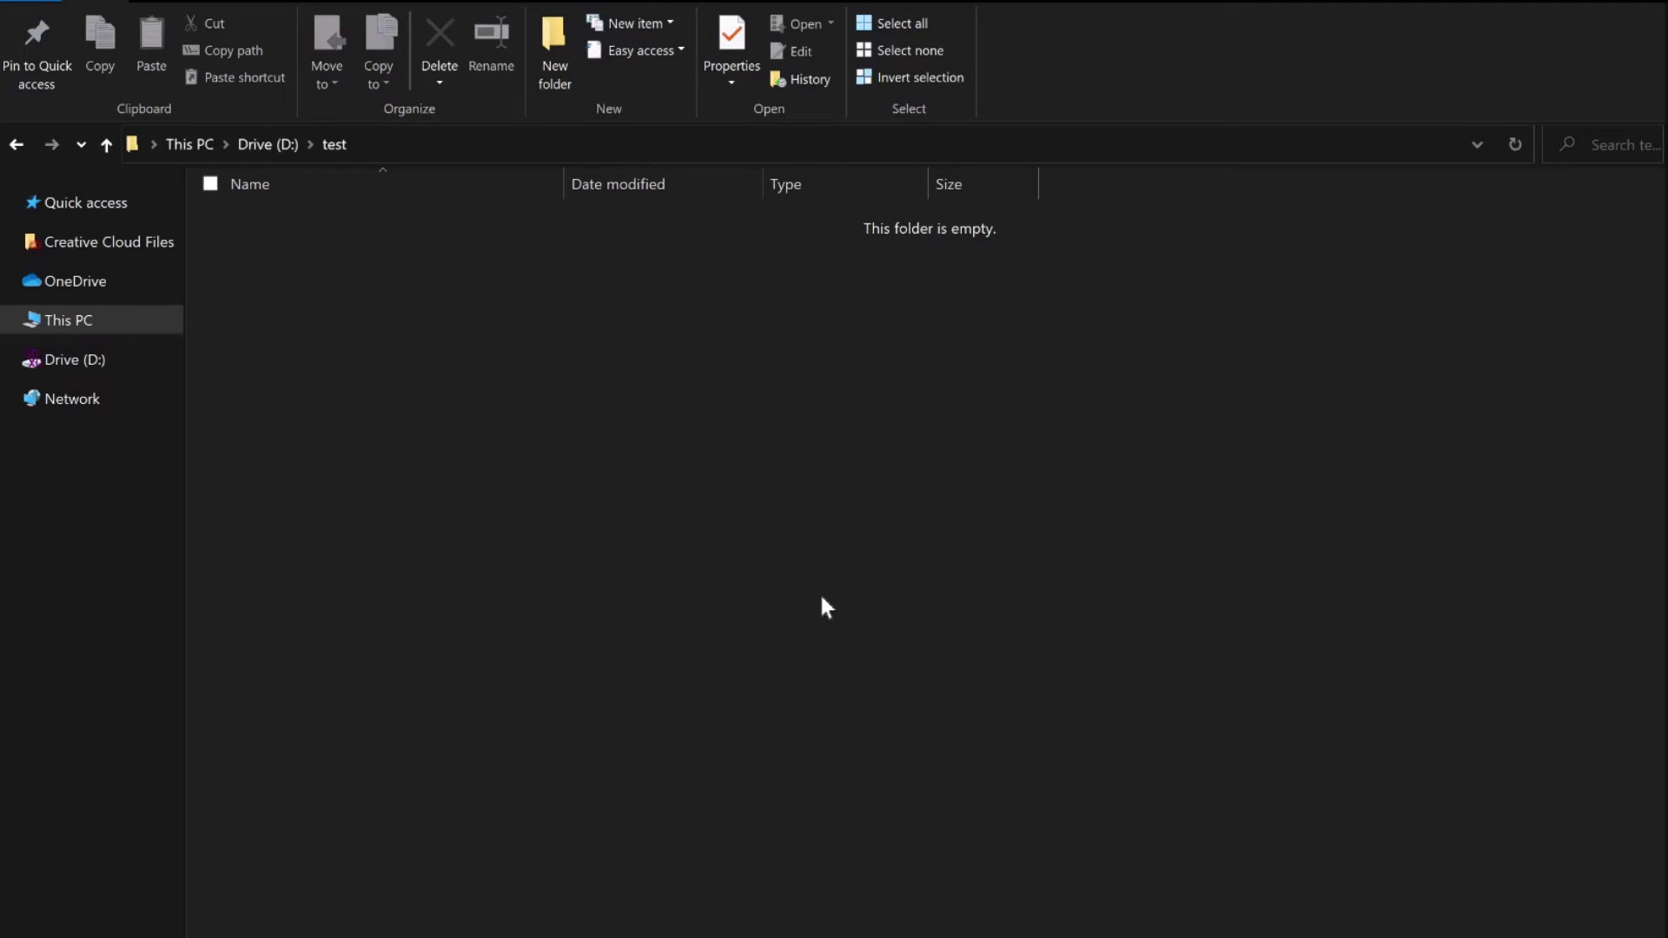
click(1045, 146)
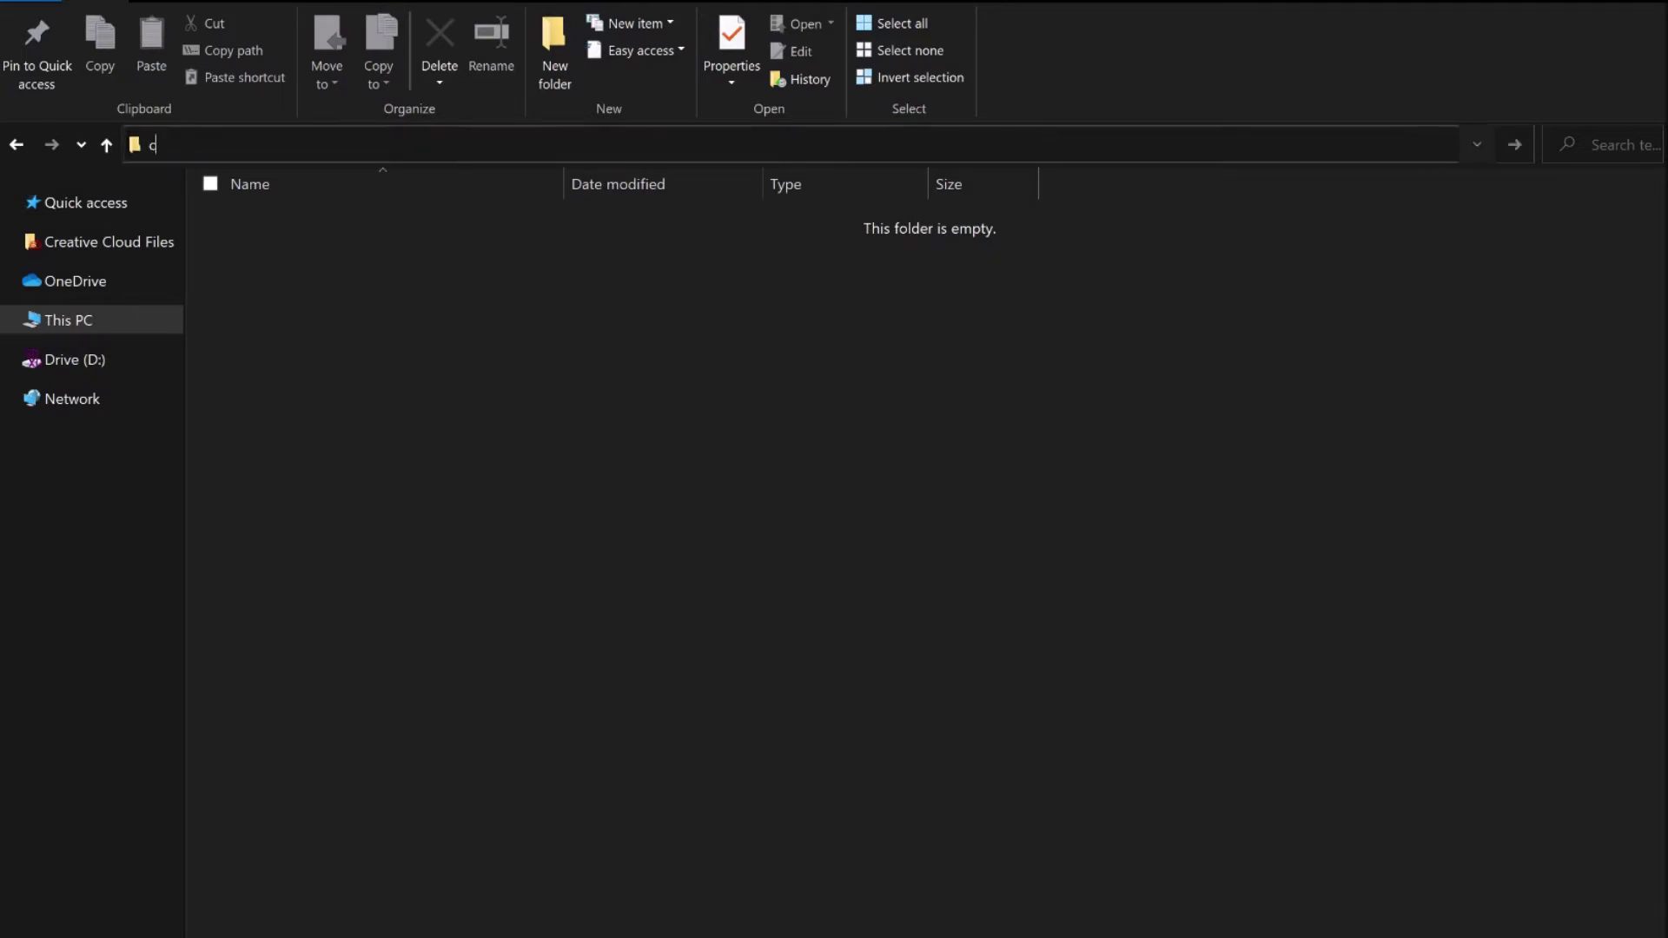
text(cmd)
key(Return)
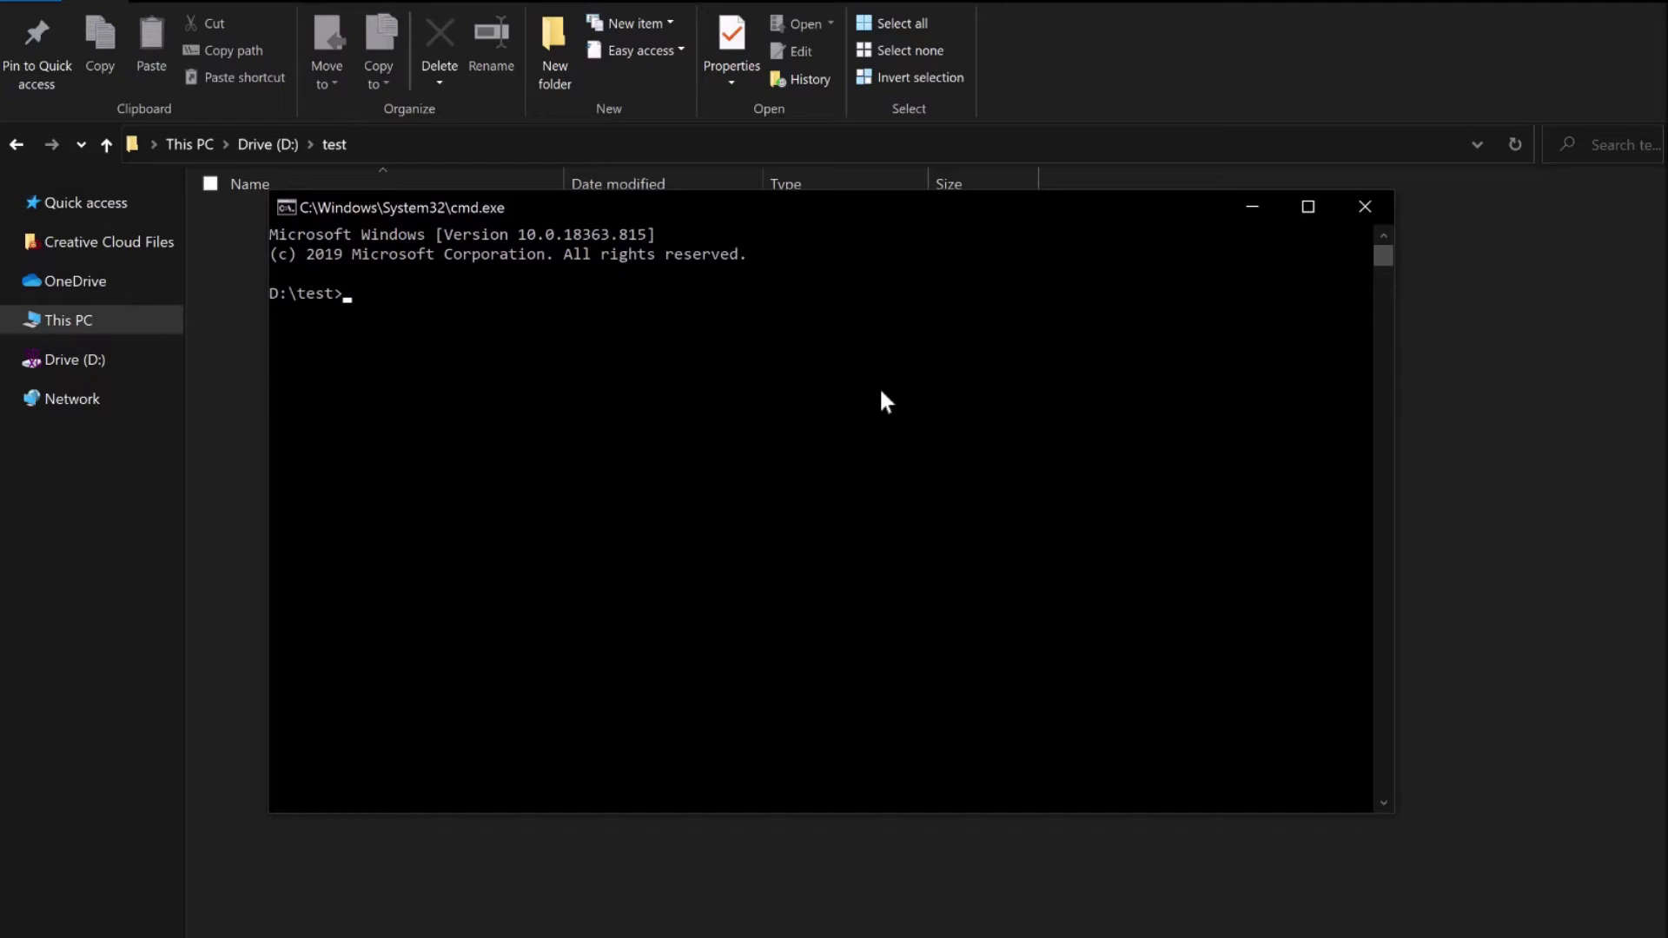
text(mvn -)
text(version)
Step: Run mvn -version to confirm Maven 3.6.3 with Java 1.8.0_112
key(Return)
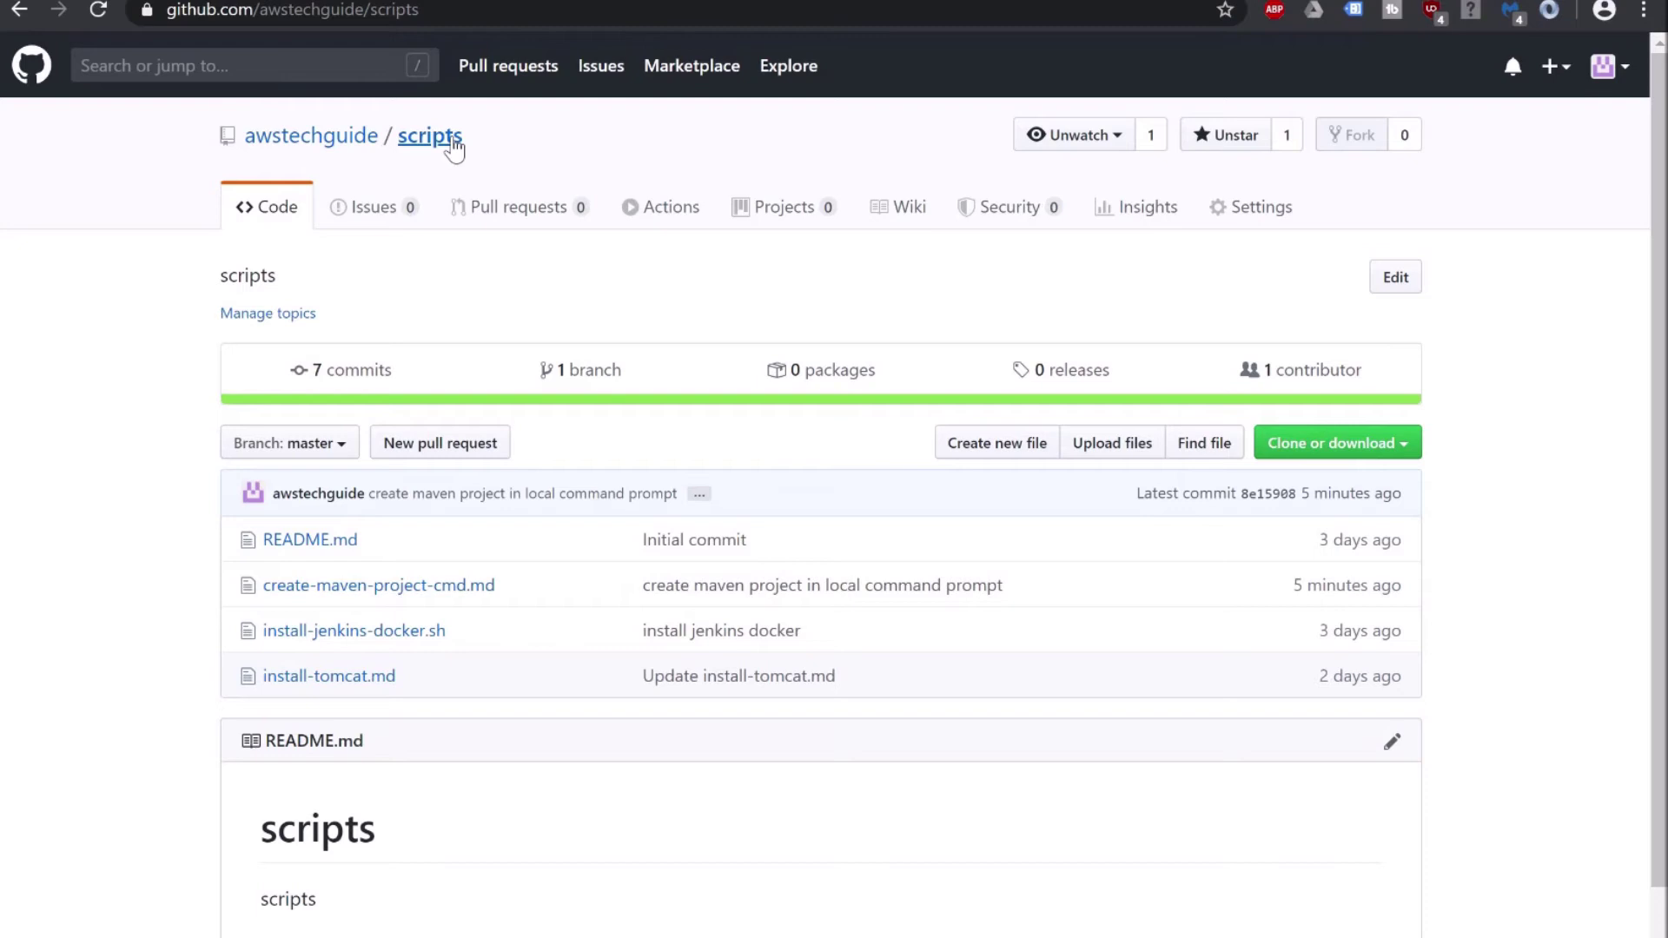
Step: Refresh the scripts repo and view create-maven-project-cmd.md as raw text
click(431, 136)
click(440, 587)
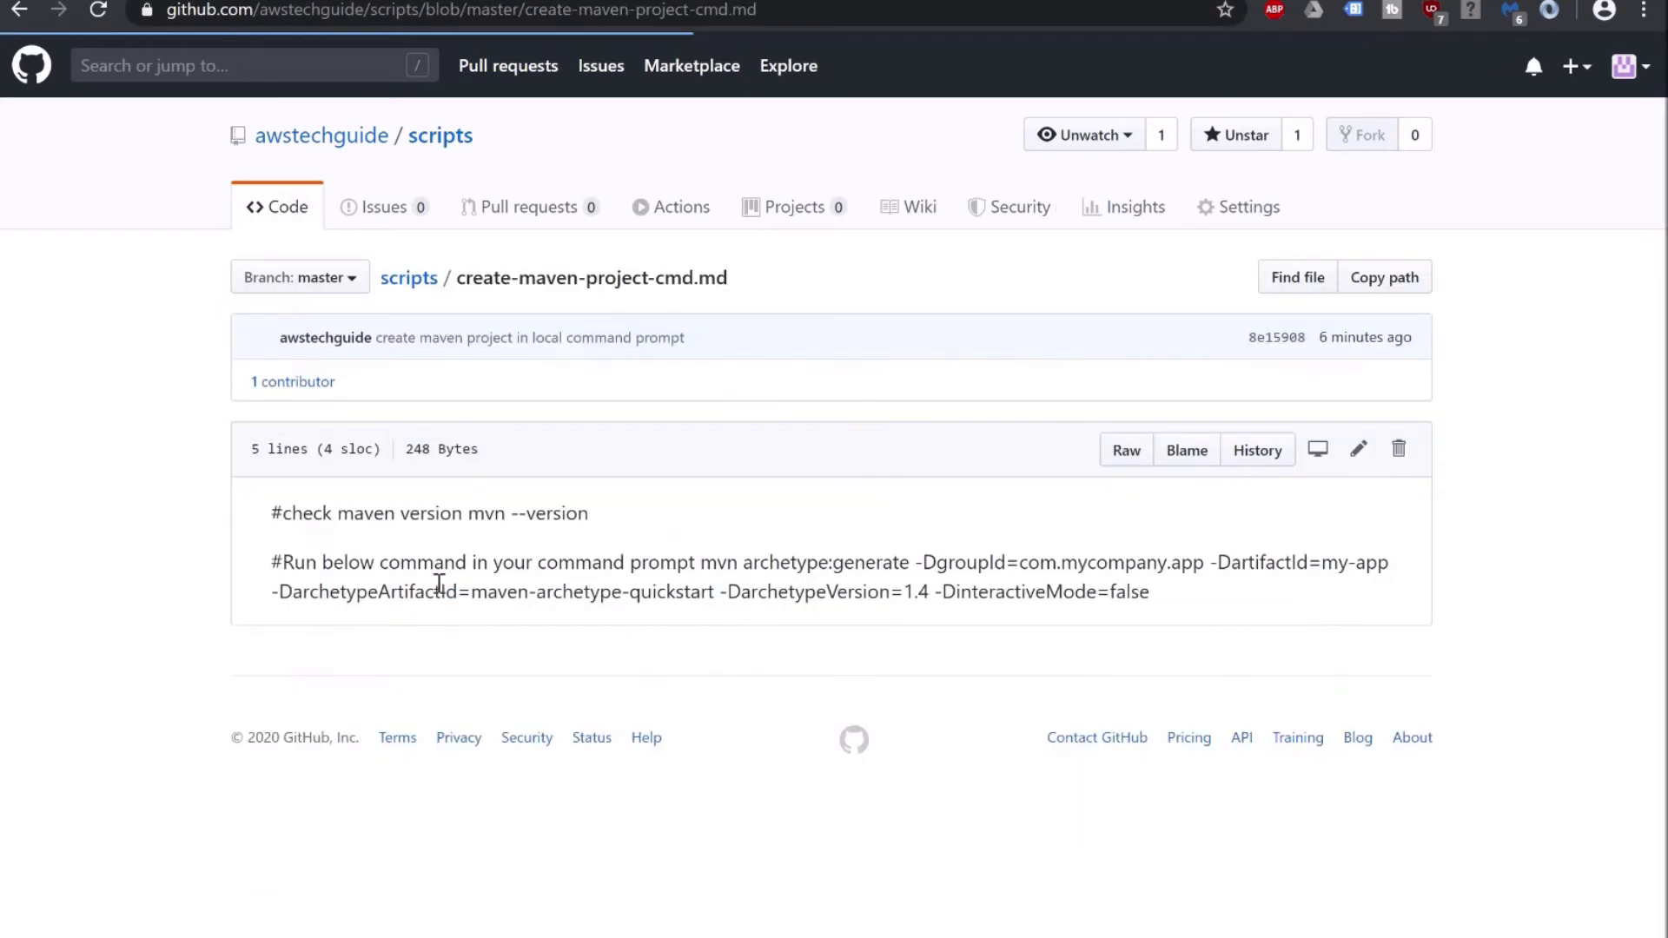
click(1124, 456)
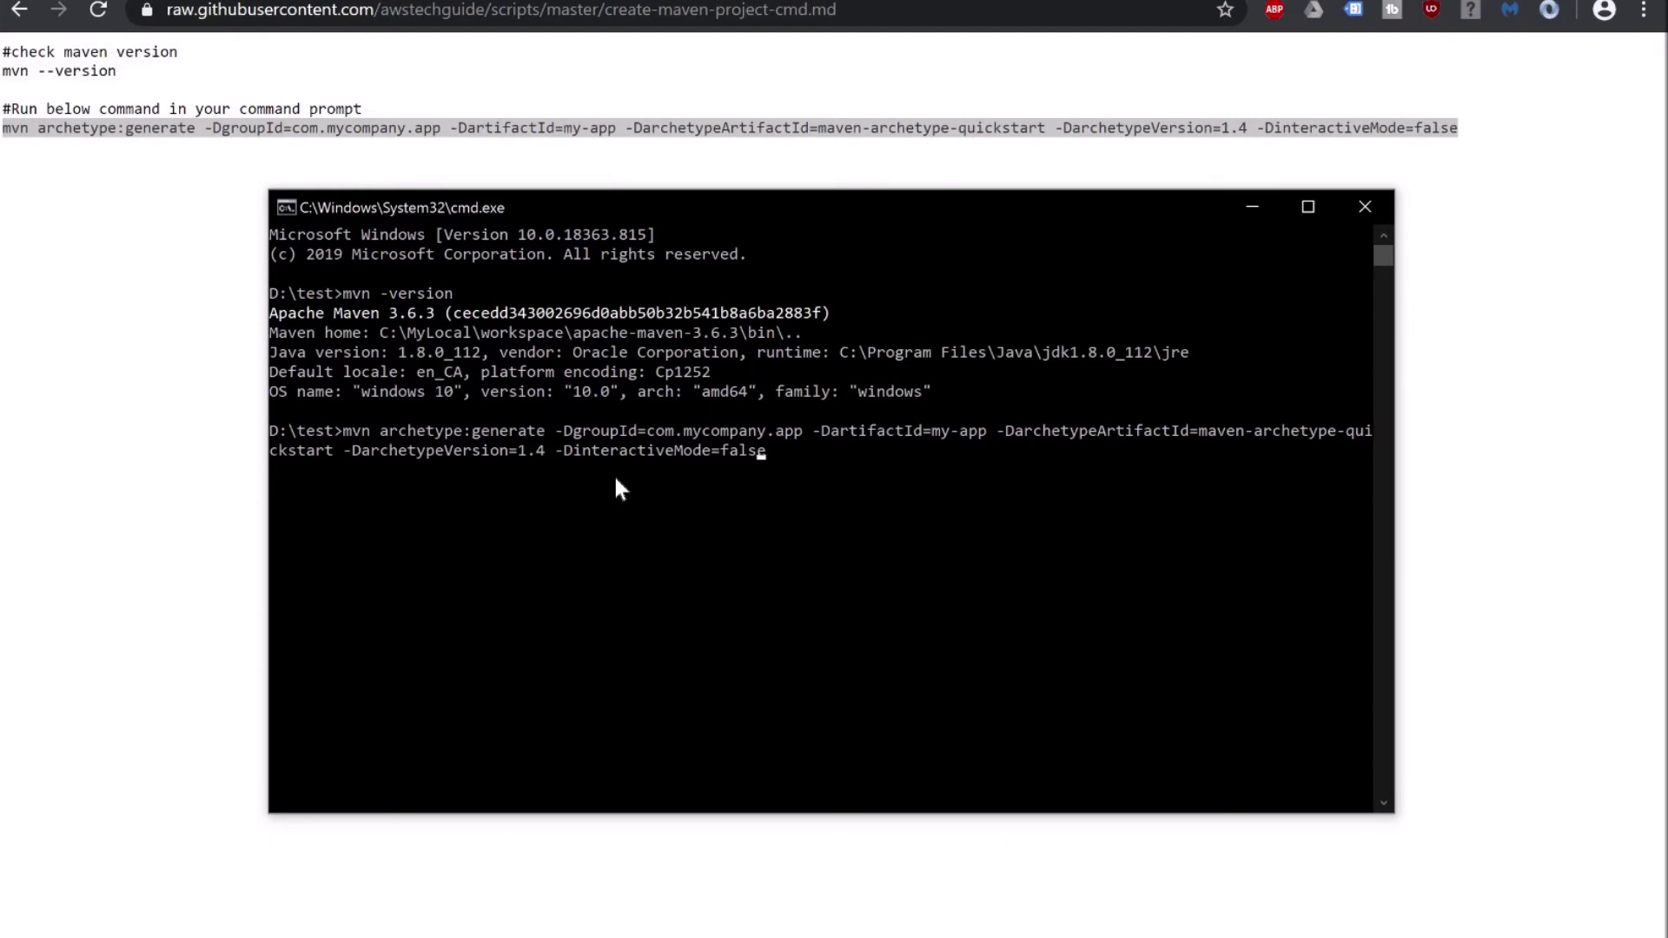
Step: Edit the groupId value in the pasted mvn archetype:generate command
key(Left)
key(Left)
key(Left)
key(Left)
key(Left)
key(Left)
key(Left)
key(Left)
key(Left)
key(Left)
key(Left)
key(Left)
key(Left)
key(Left)
key(Left)
key(Left)
key(Left)
key(Left)
key(Left)
key(Left)
key(Left)
key(Left)
key(Left)
key(BackSpace)
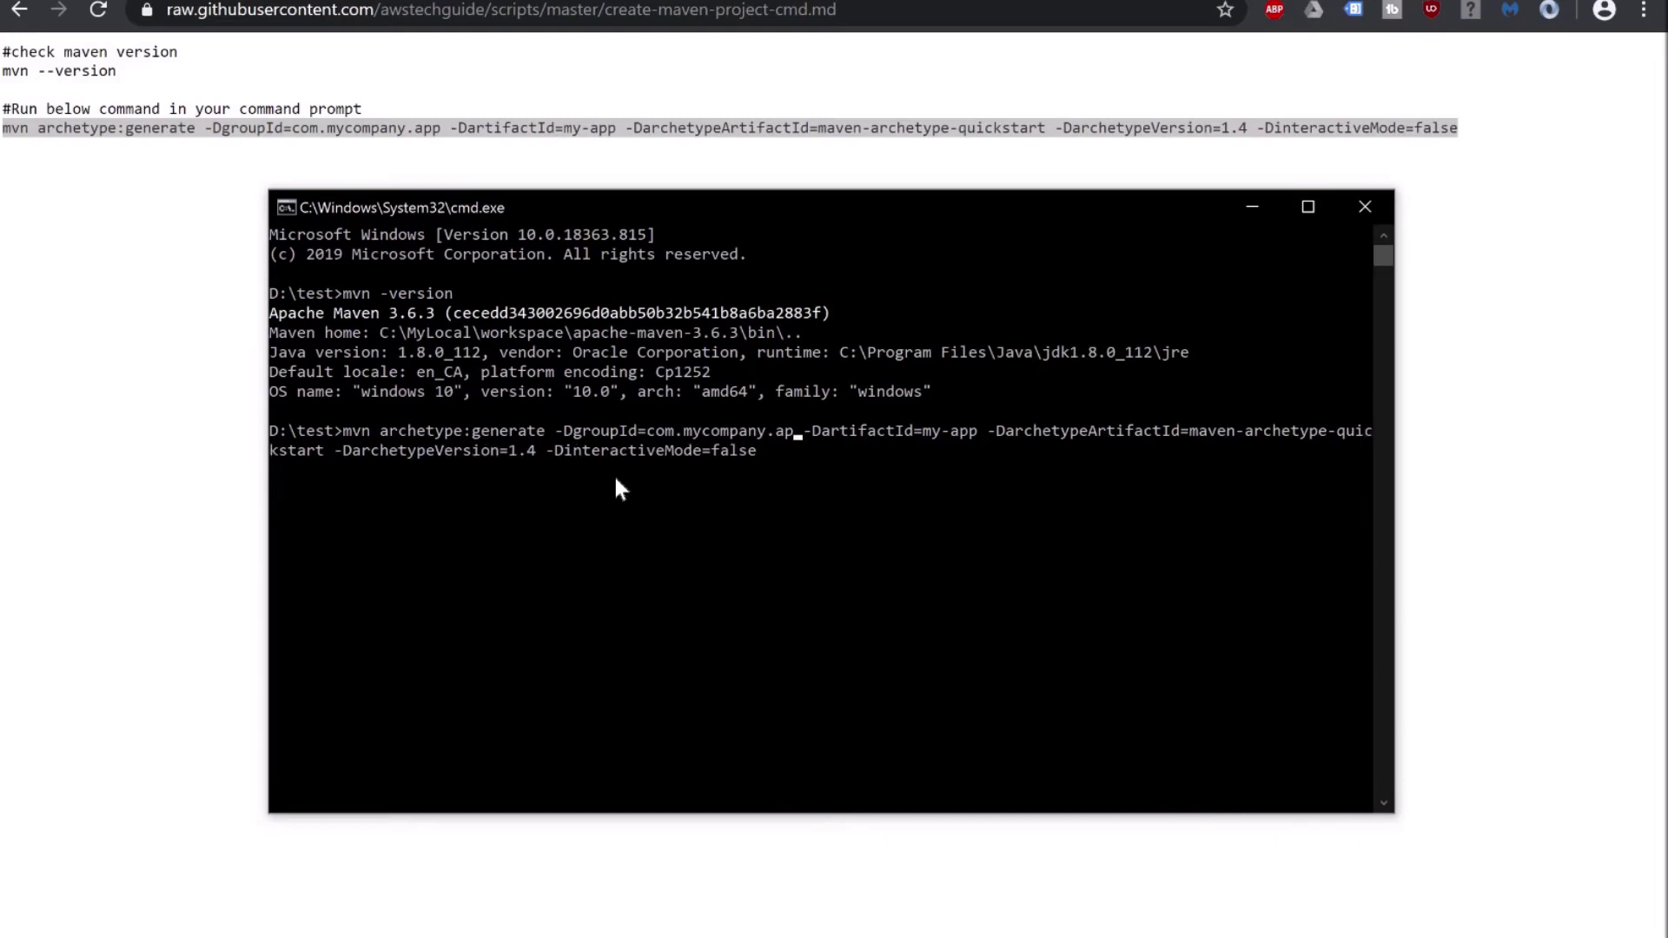
key(BackSpace)
key(BackSpace)
key(BackSpace)
key(BackSpace)
key(BackSpace)
key(BackSpace)
key(BackSpace)
key(BackSpace)
key(BackSpace)
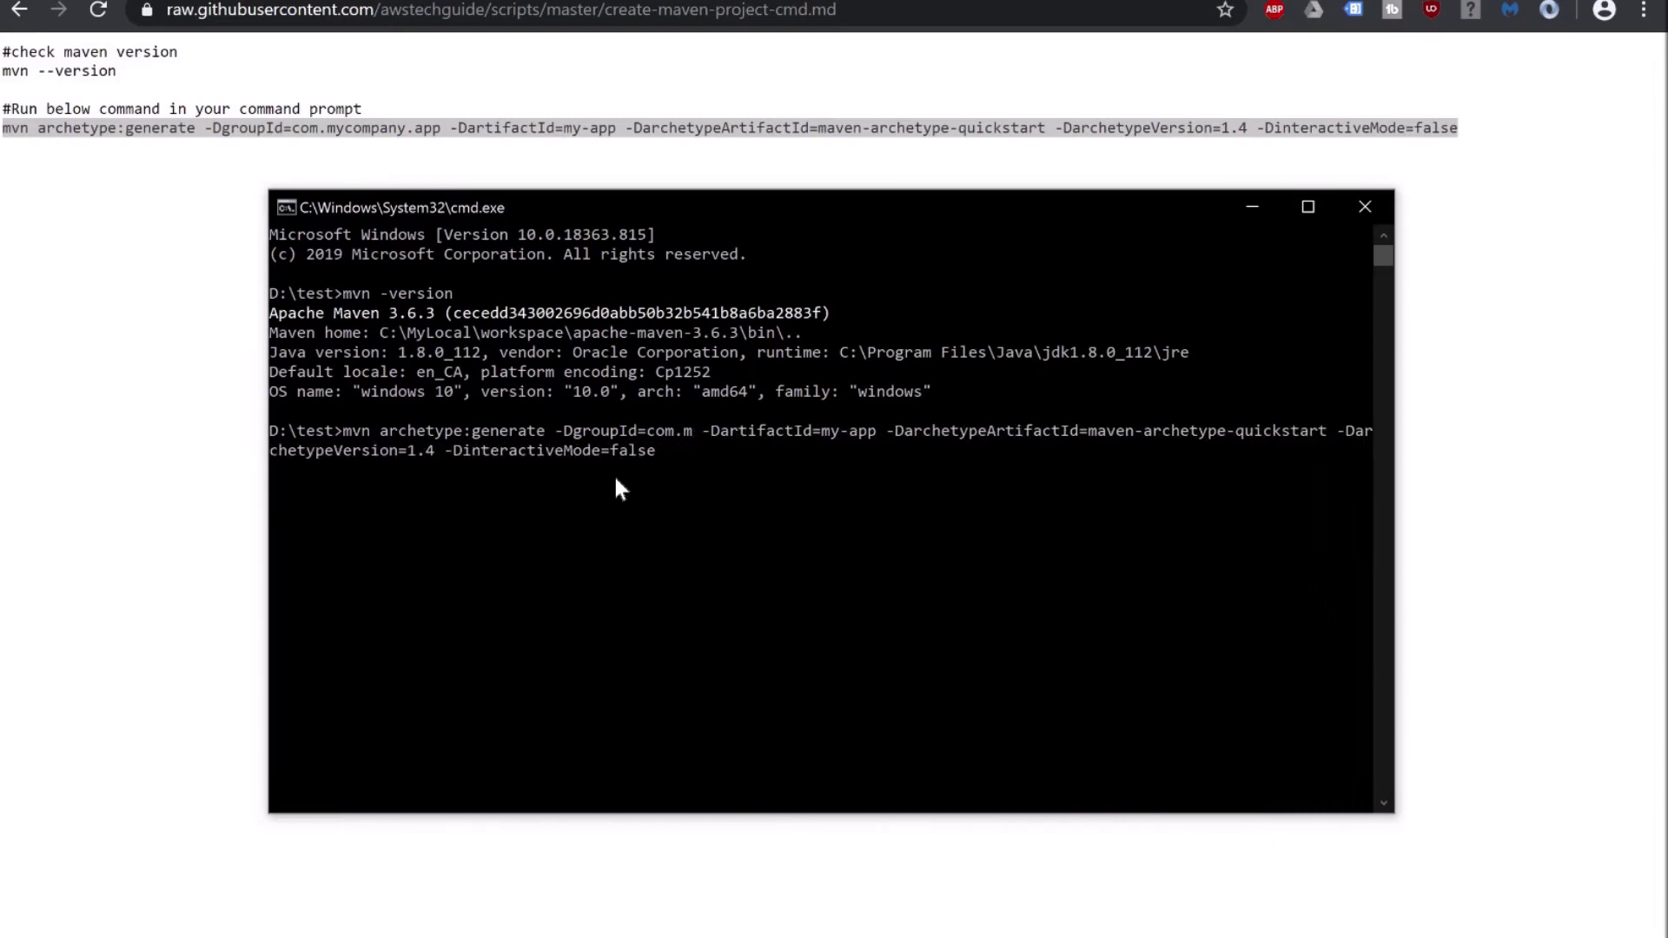
key(BackSpace)
text(aw)
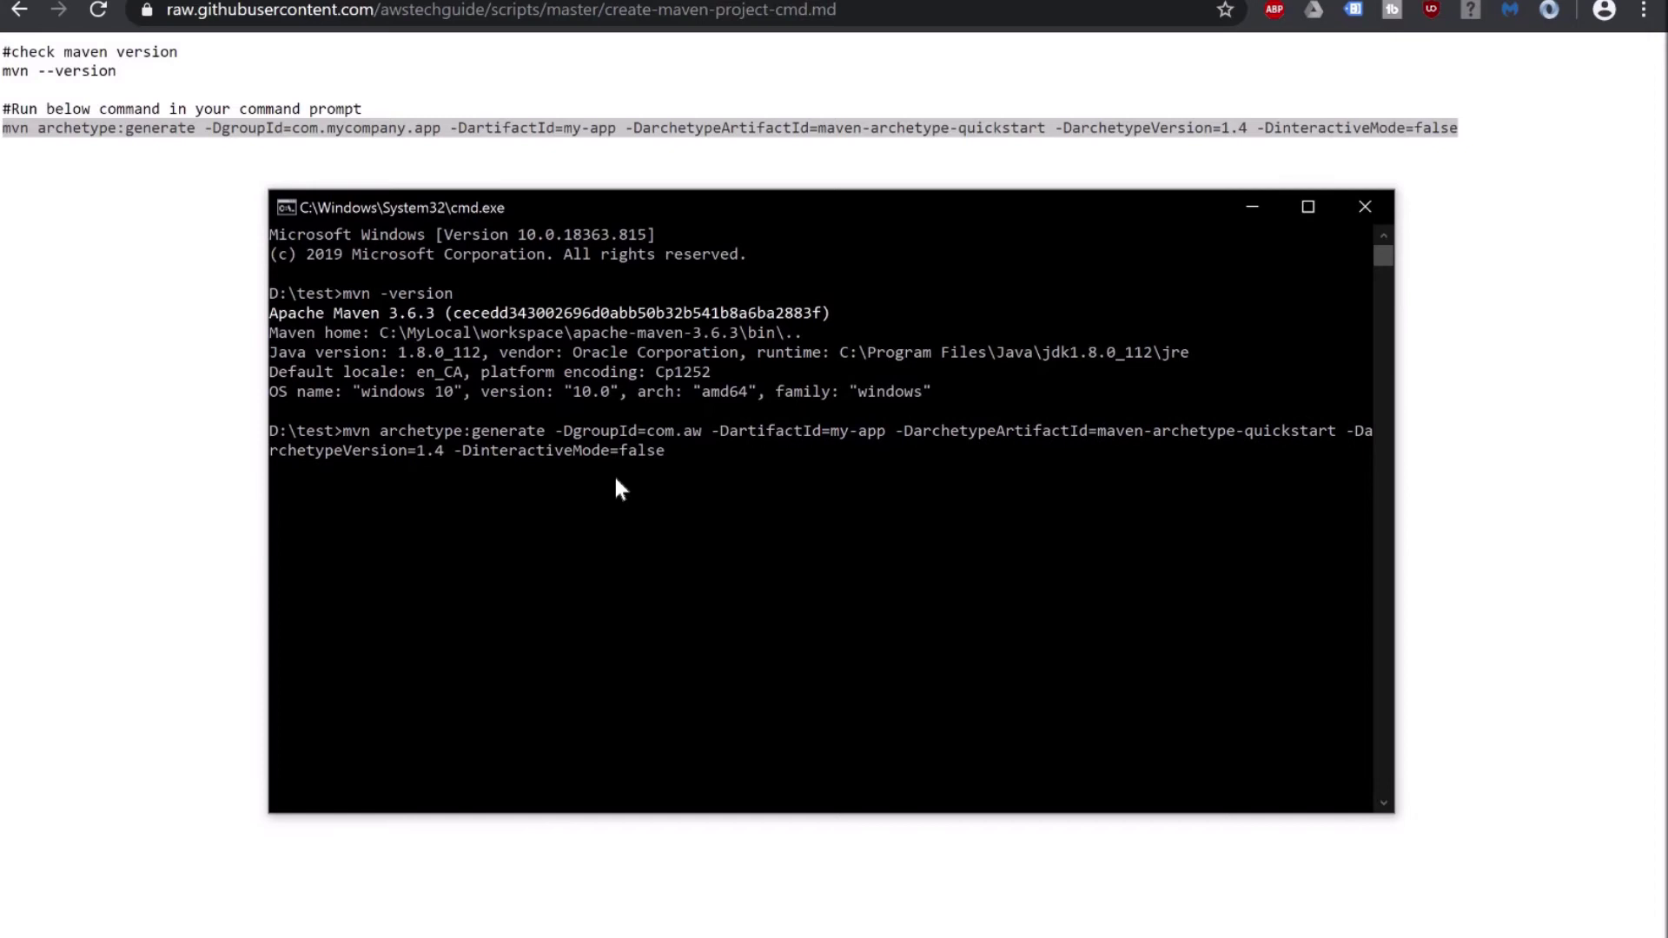
text(stechguide)
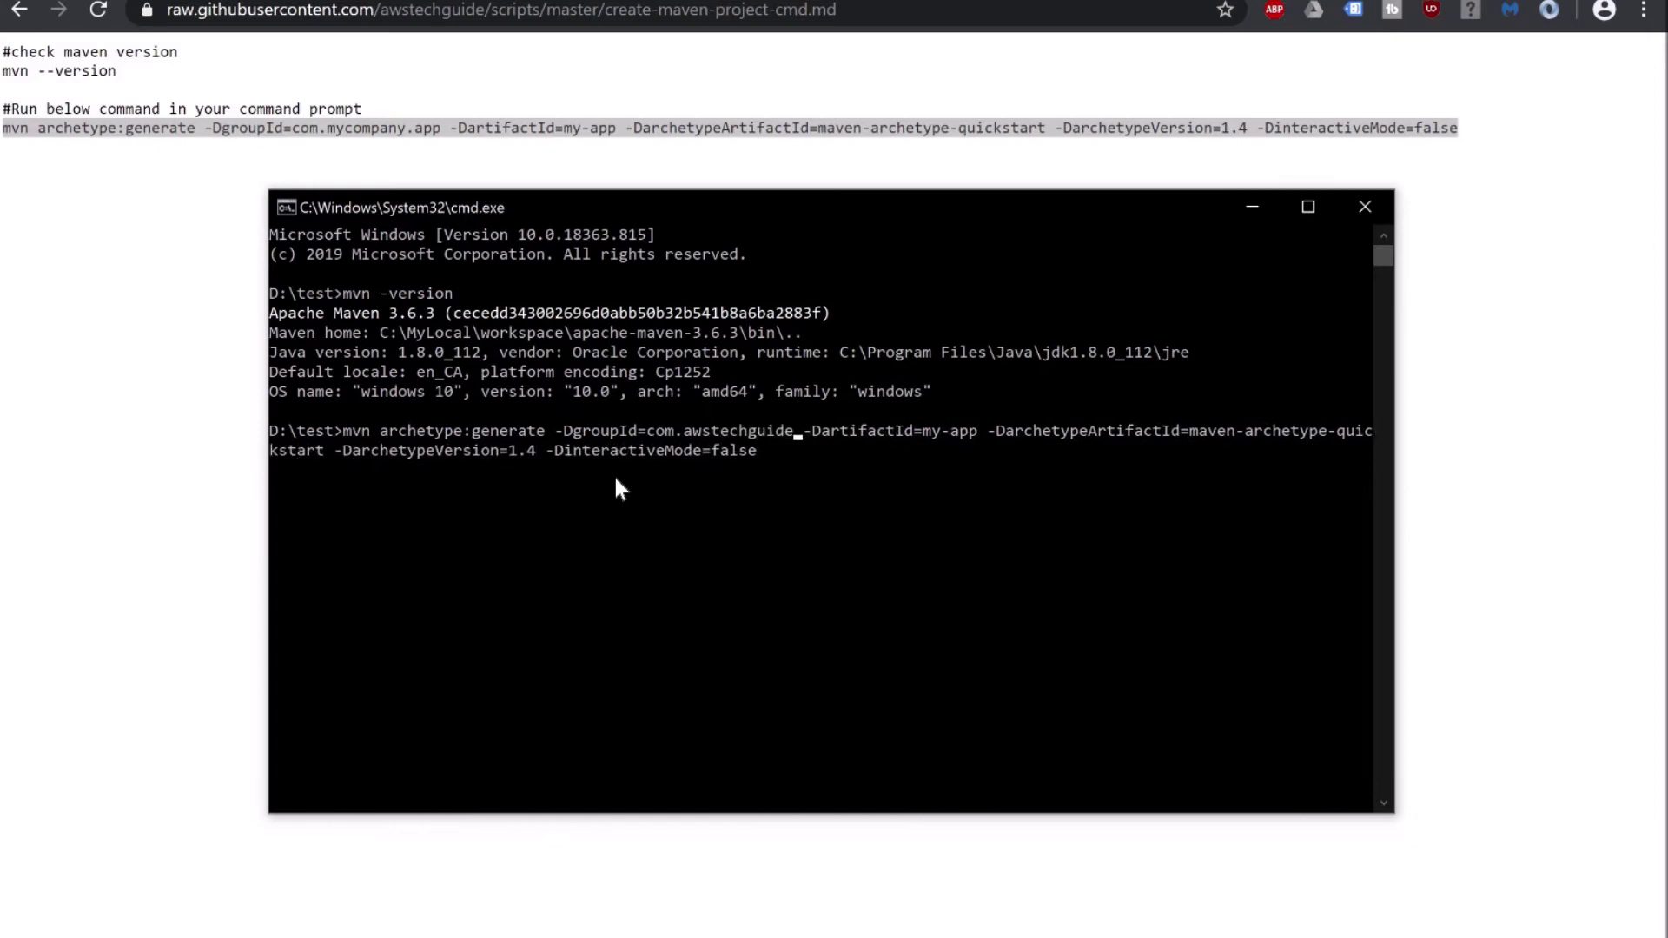
text(.)
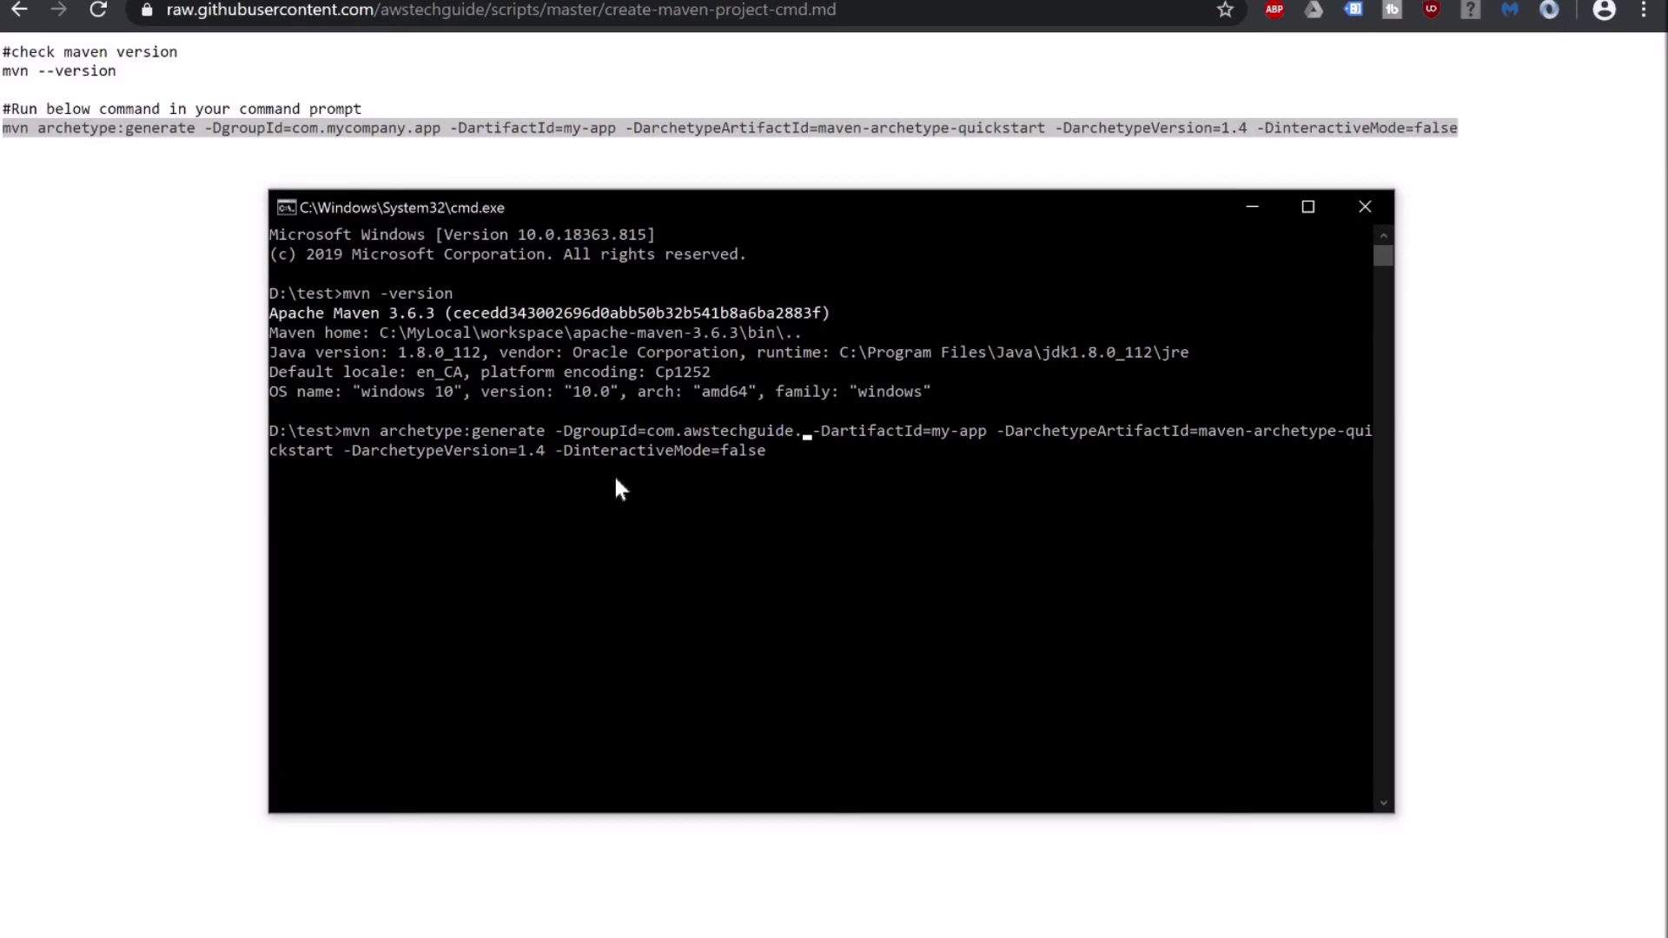
text(aut)
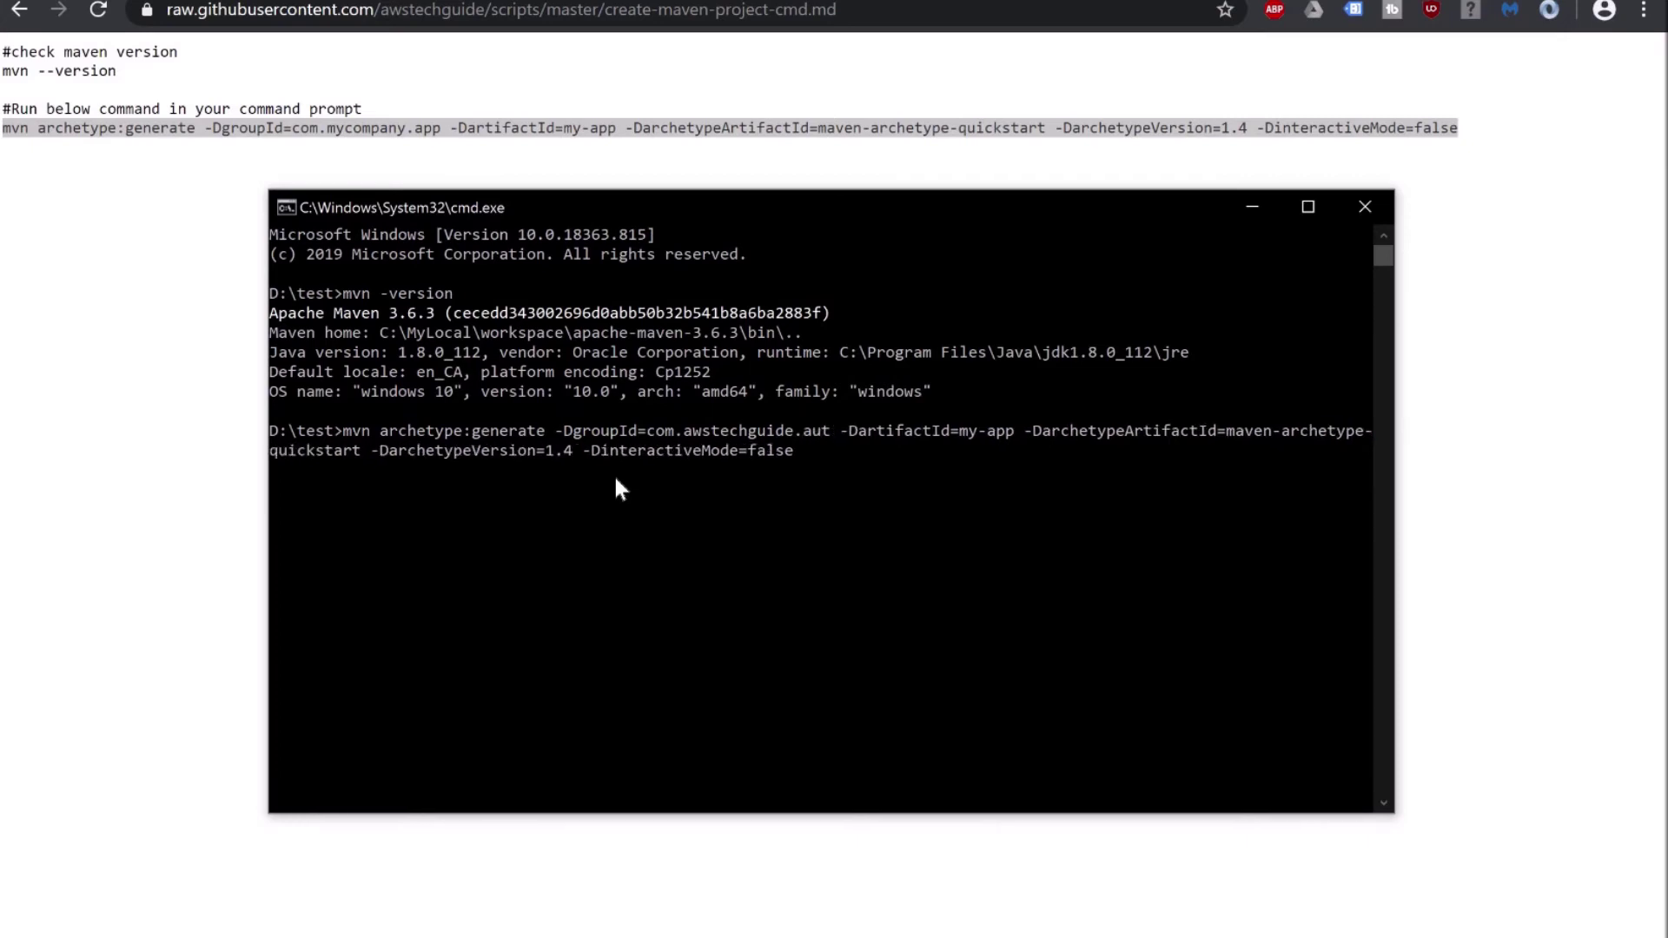
text(omation)
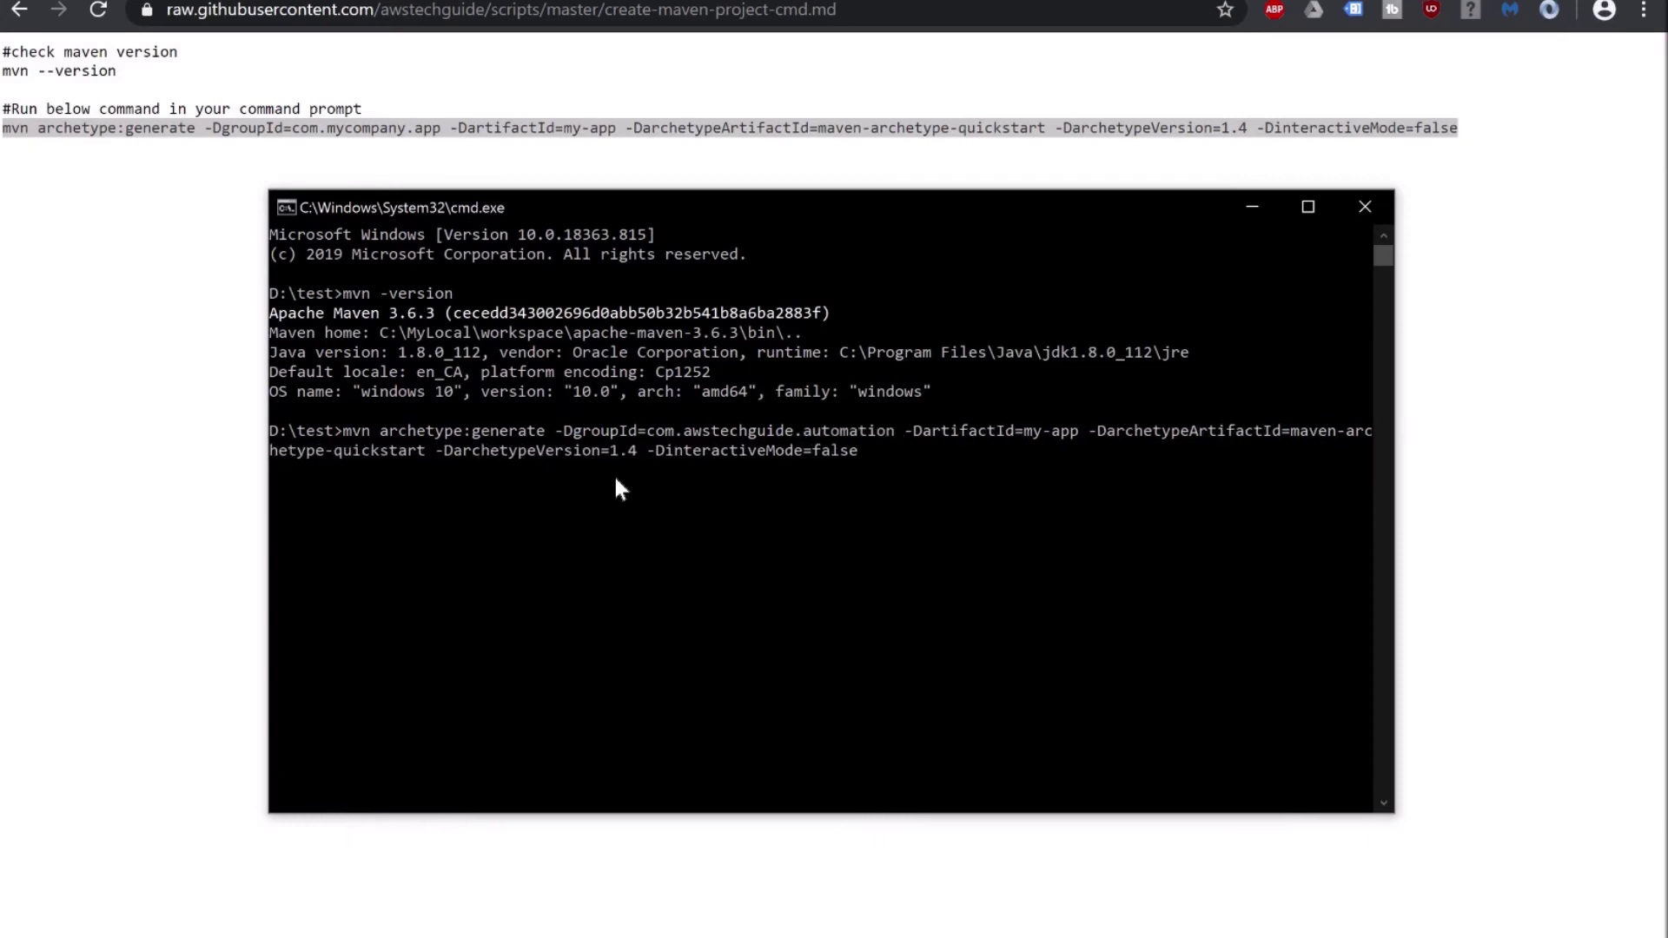
Step: Replace the my-app artifactId with functional-test and run the generate command
key(Right)
key(Right)
key(Right)
key(Right)
key(Right)
key(BackSpace)
key(BackSpace)
key(BackSpace)
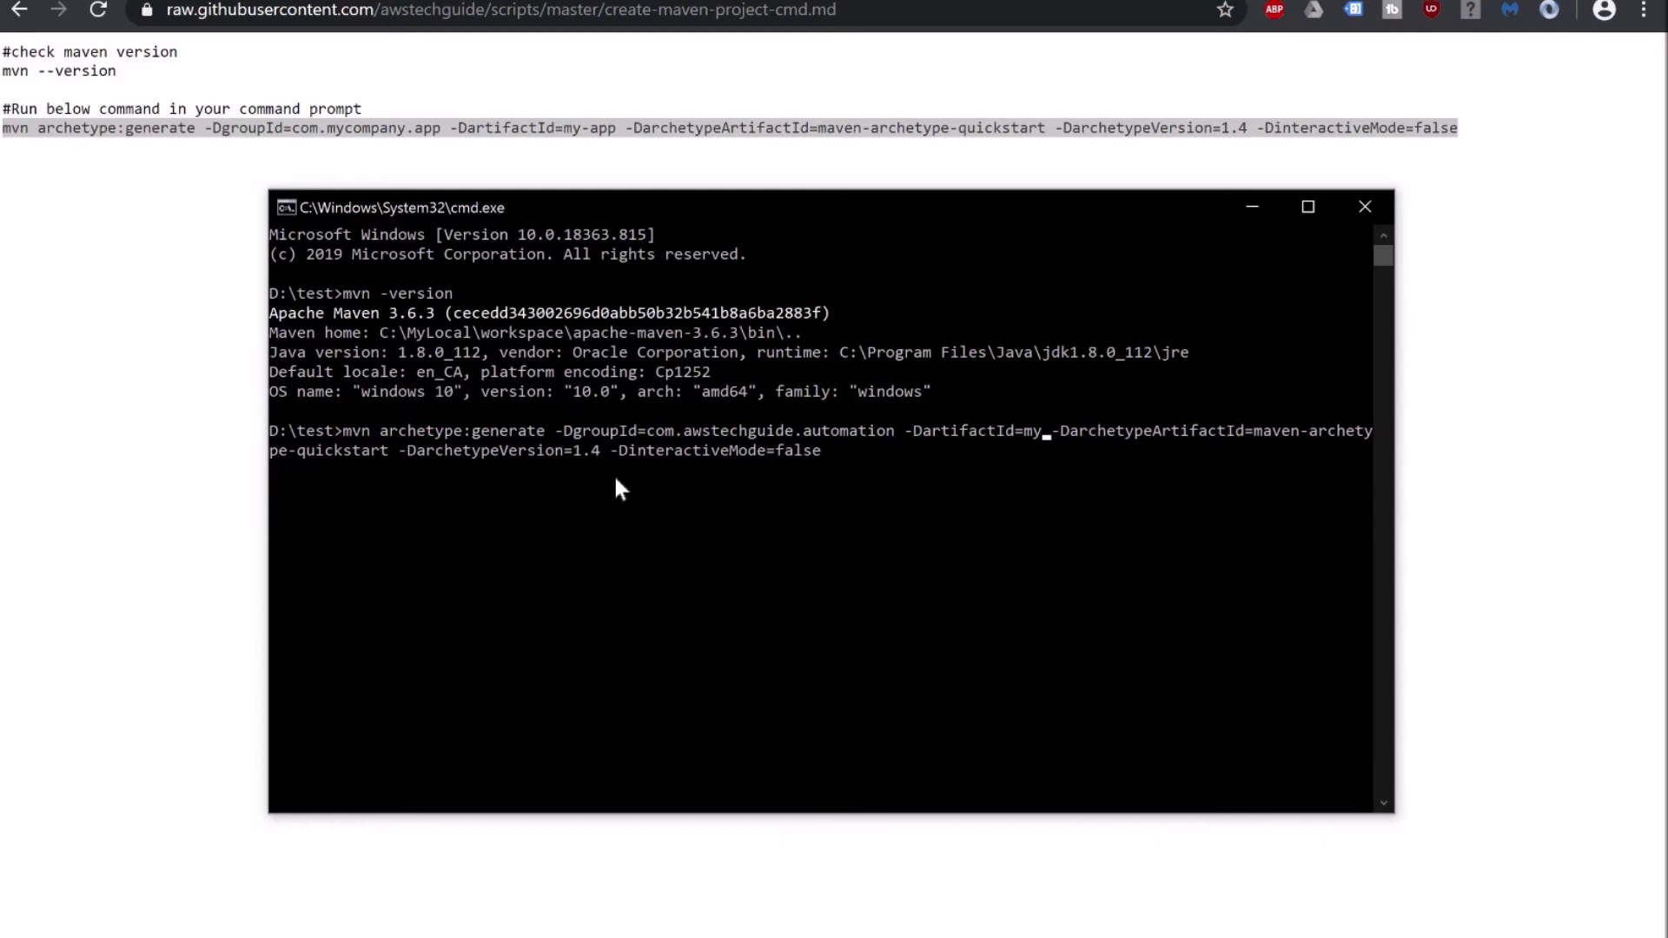
key(BackSpace)
key(BackSpace)
key(BackSpace)
text(f)
text(unctional)
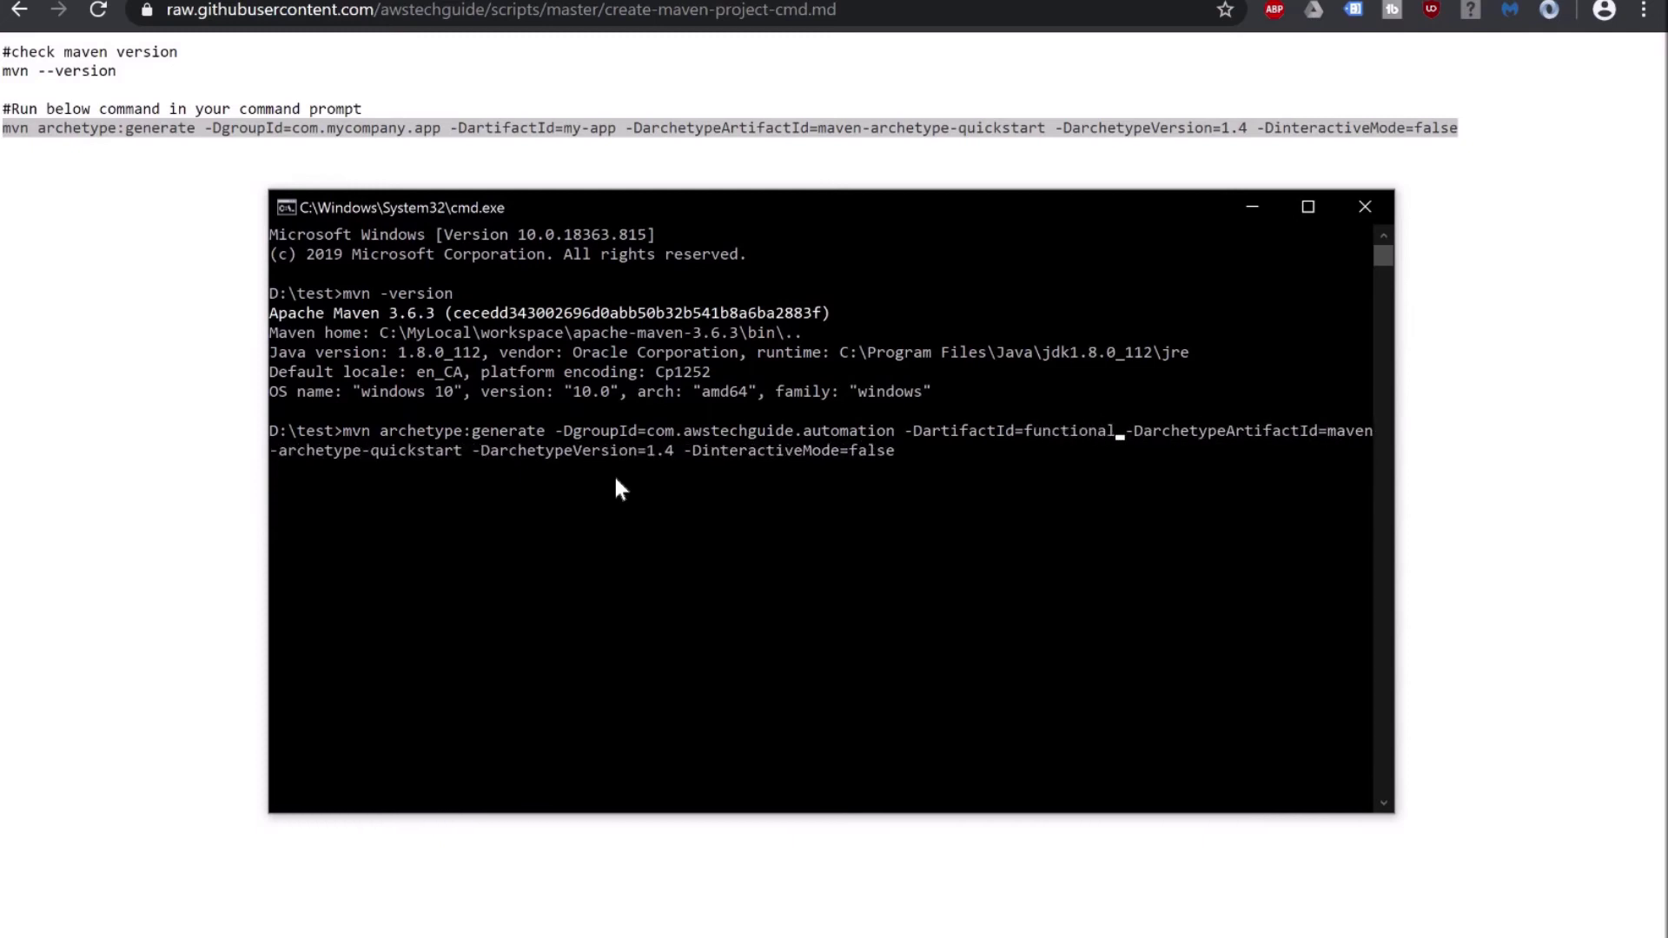
text(-test)
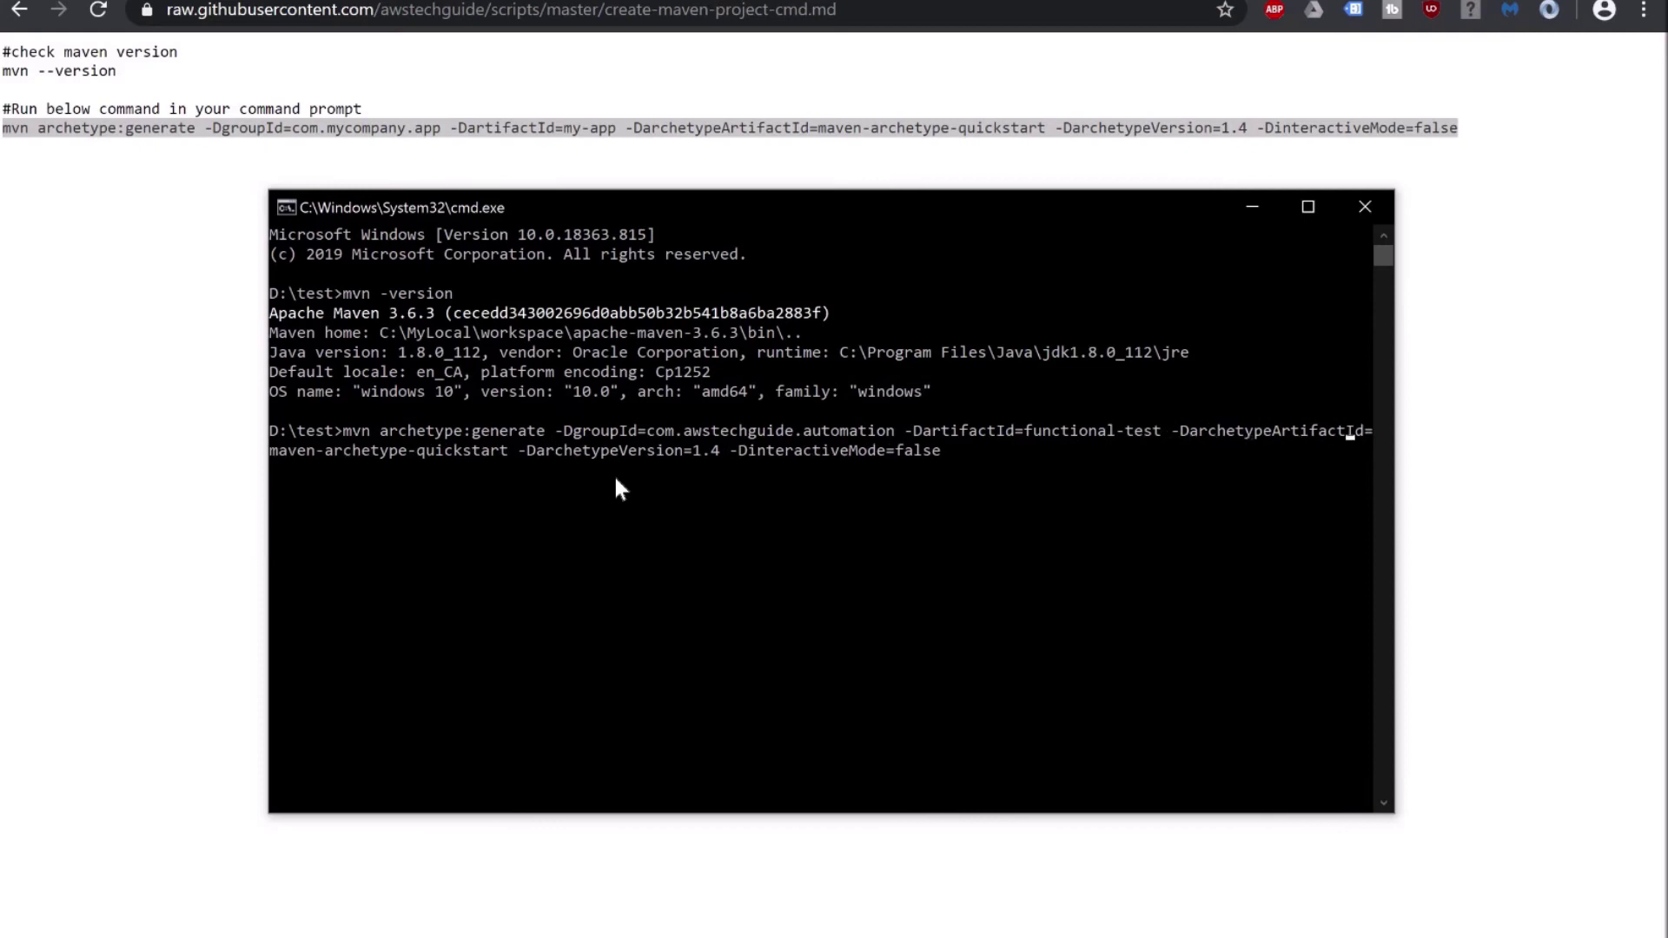
key(Right)
key(Right)
key(Right)
key(Right)
key(Right)
key(Right)
key(Right)
key(Right)
key(Right)
key(Right)
key(Right)
key(Right)
key(Right)
key(Right)
key(Right)
key(Right)
key(Return)
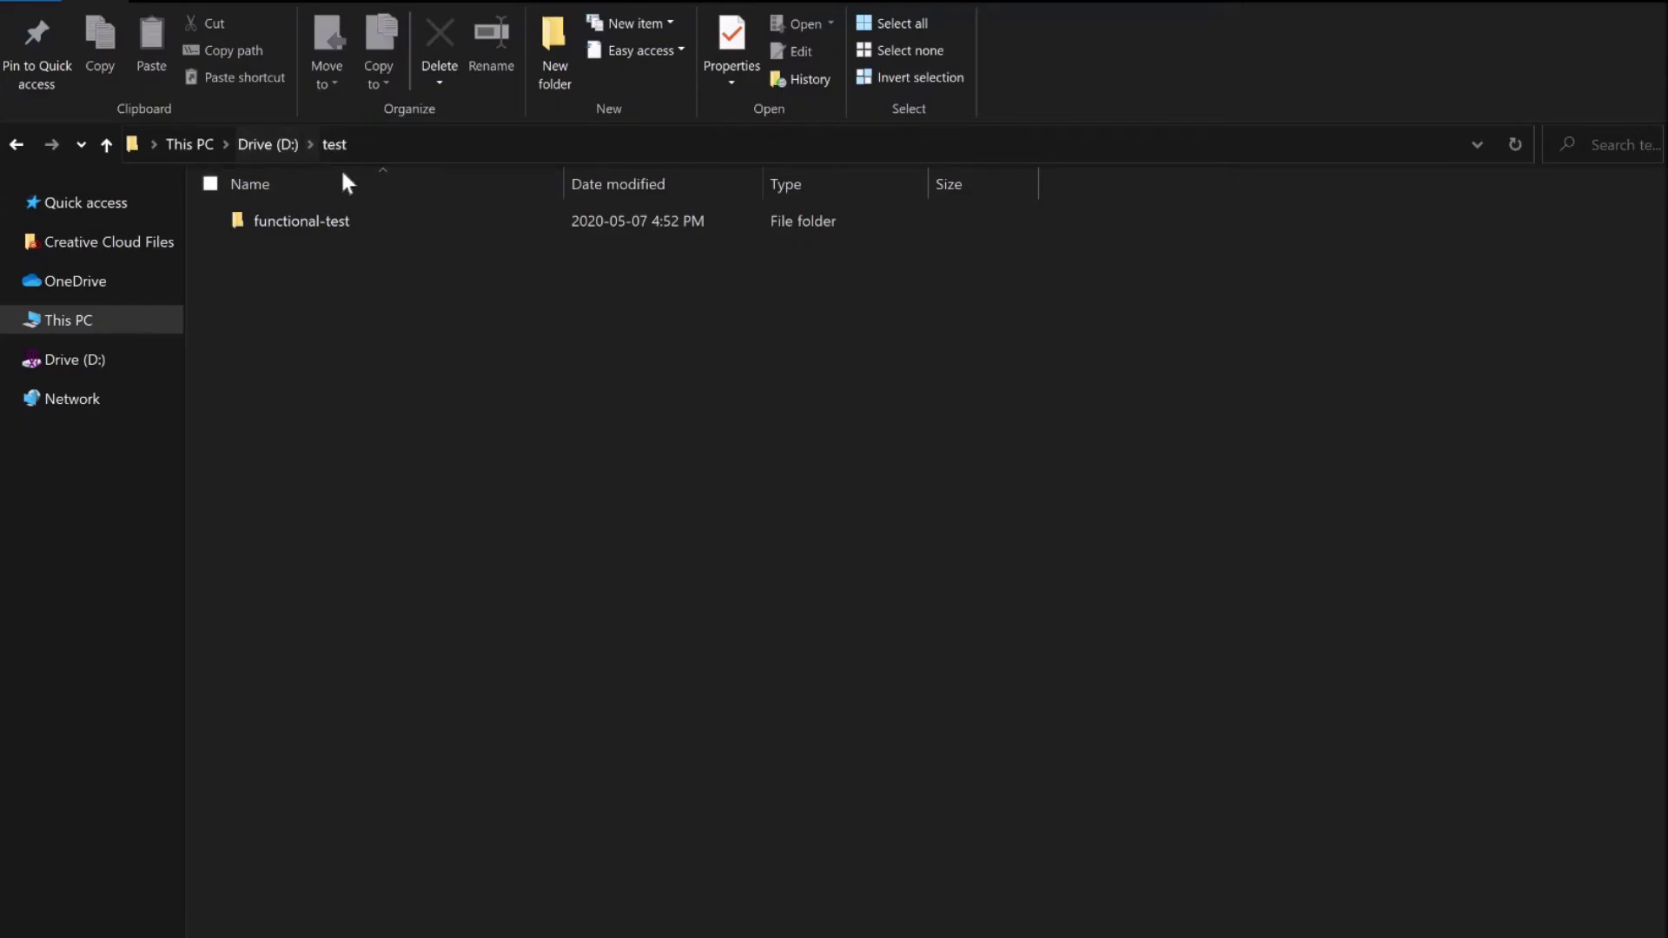
Step: Drill from functional-test through src\main\java\com\awstechguide\automation down to App.java
double_click(315, 219)
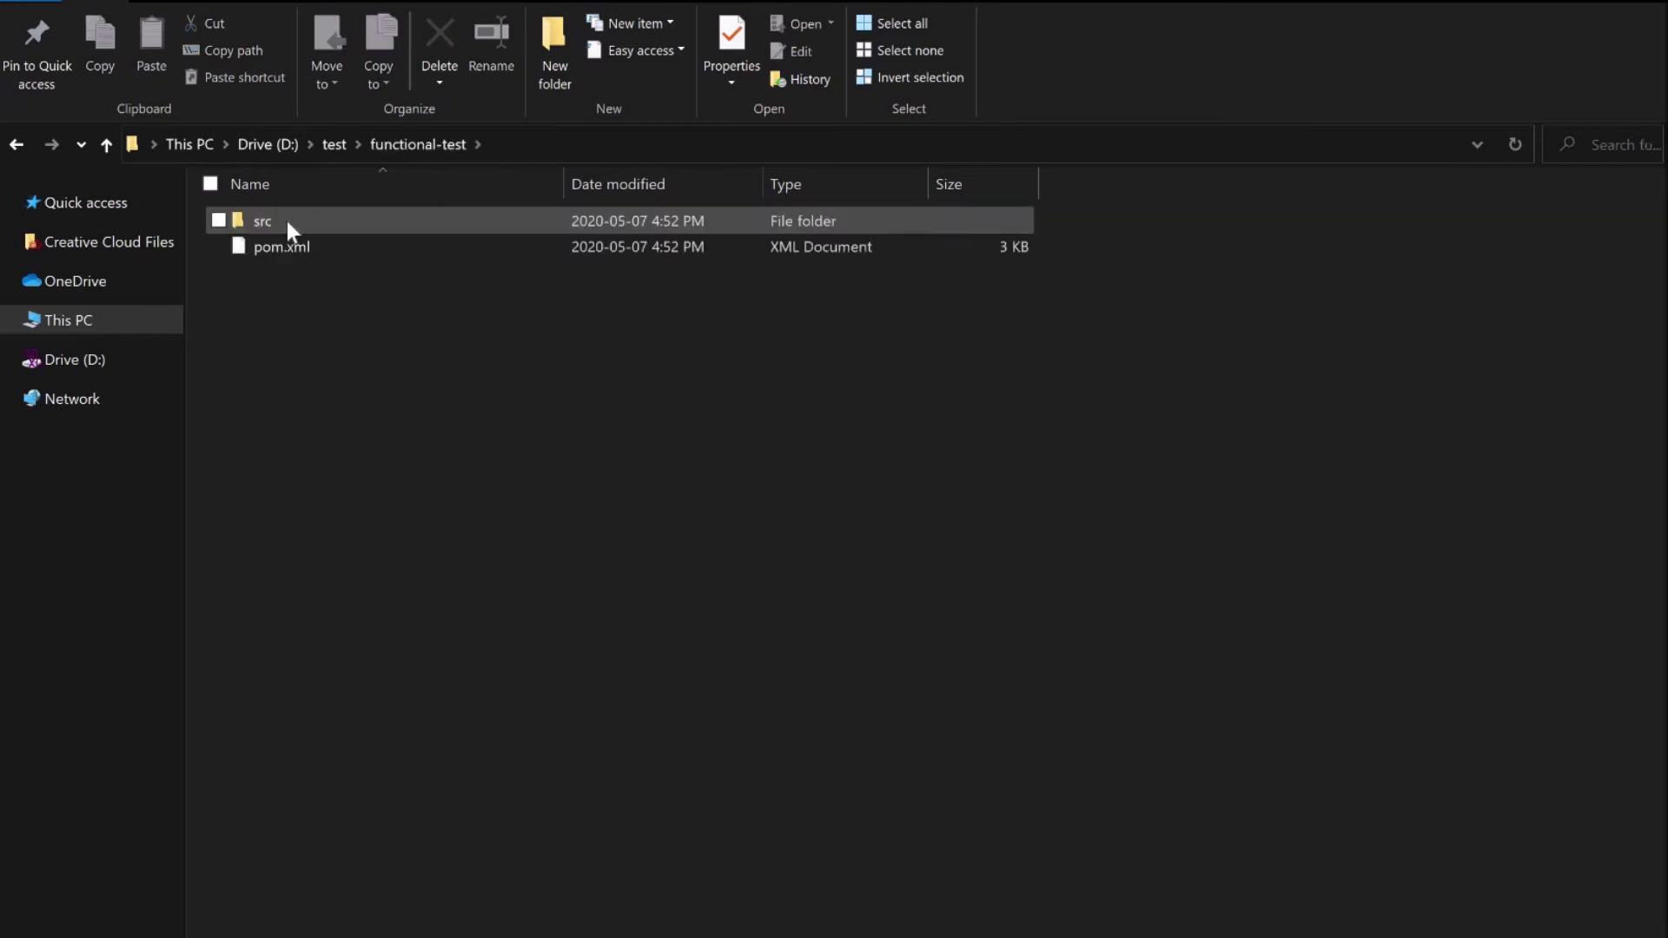
click(272, 251)
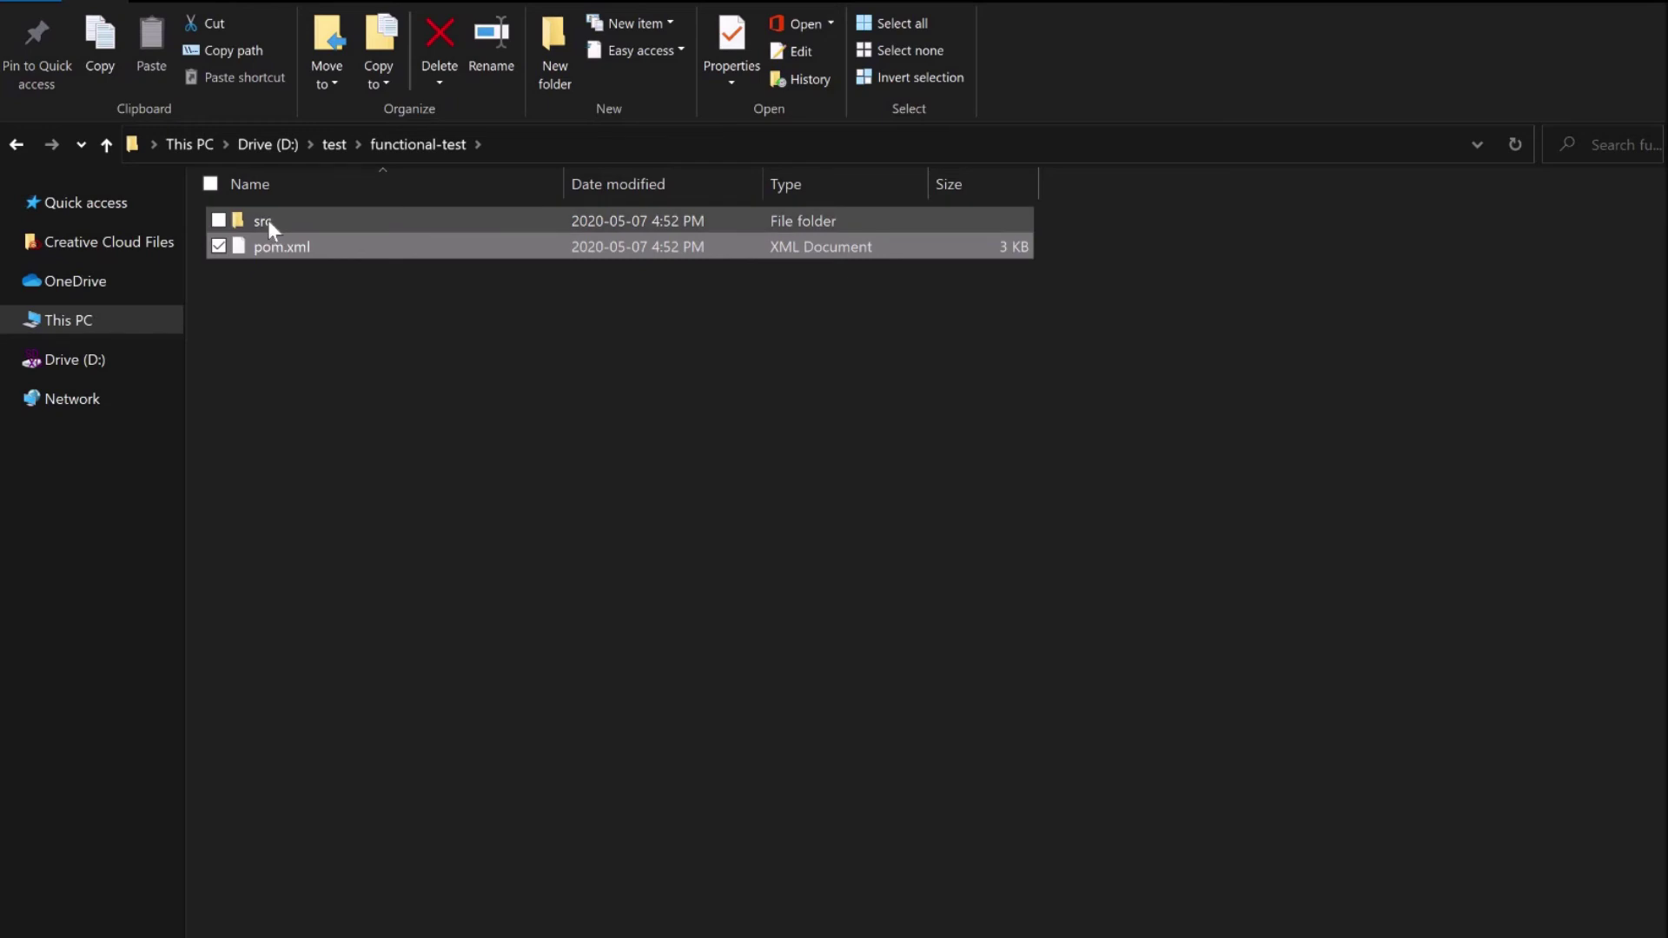
double_click(267, 220)
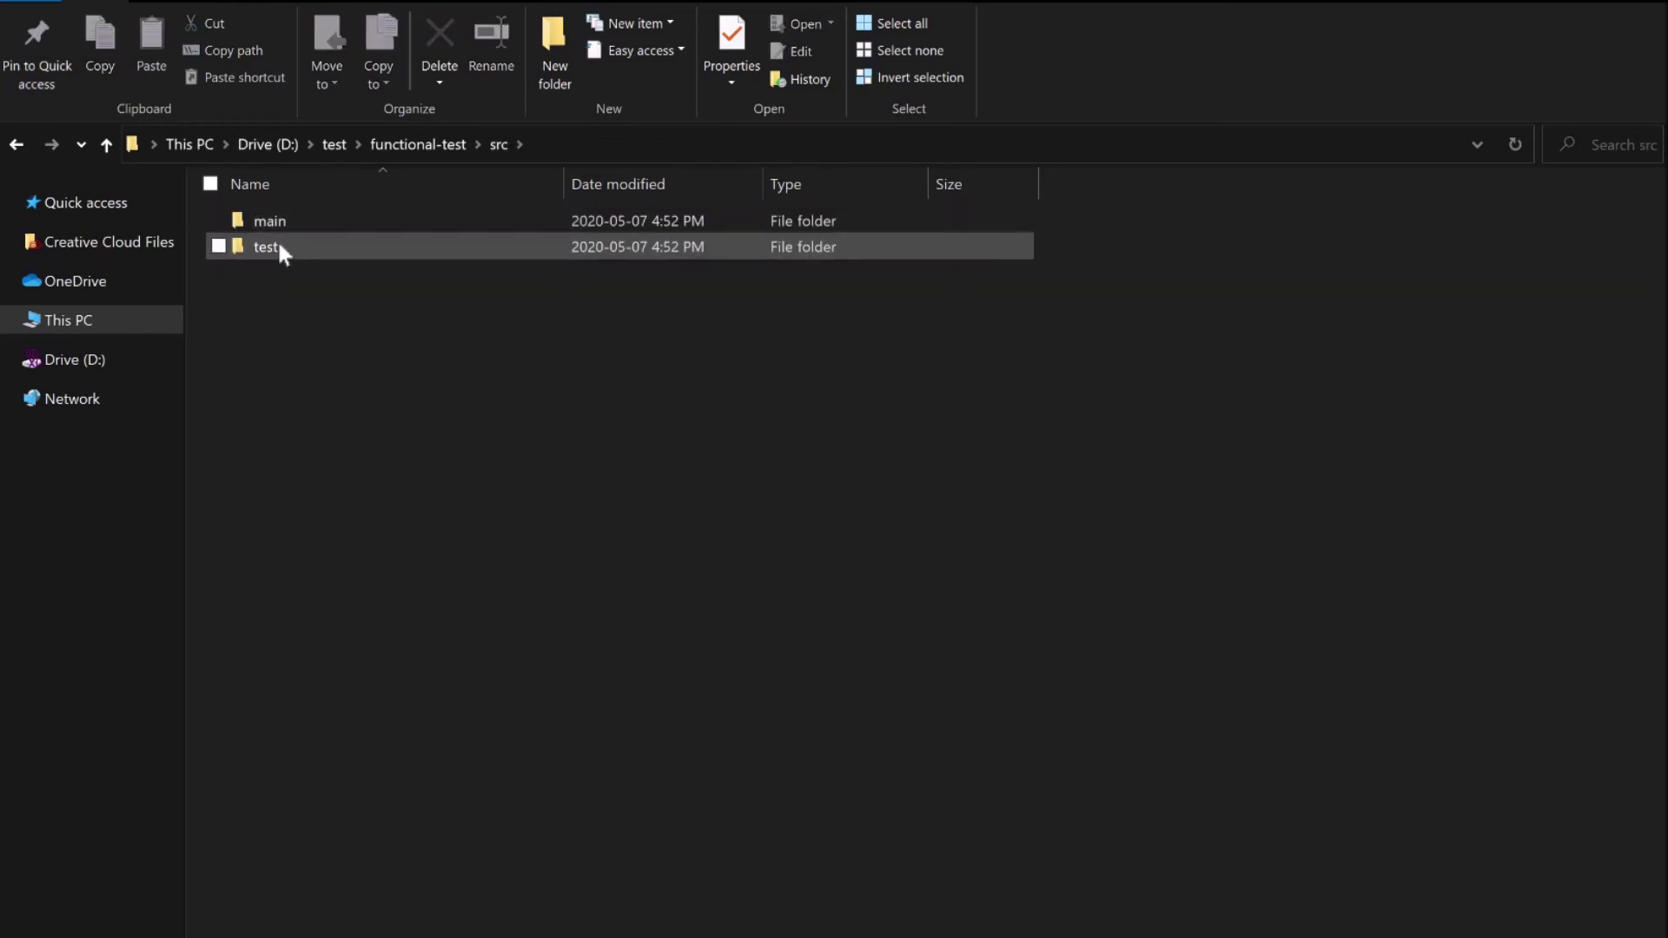
double_click(288, 216)
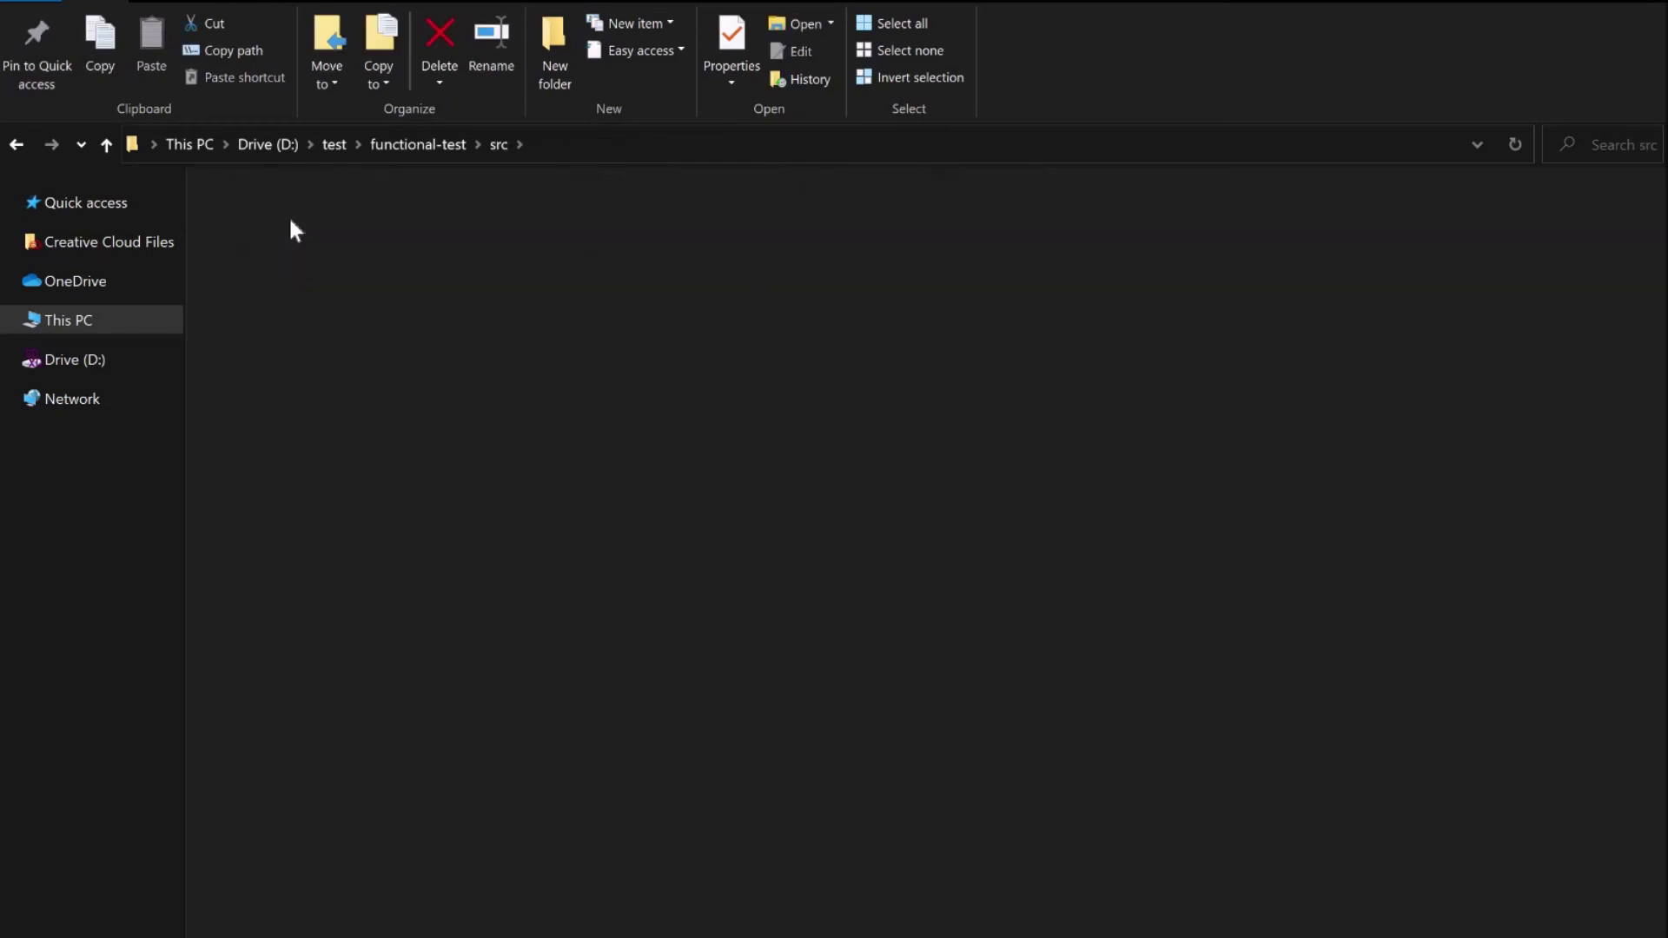
double_click(291, 220)
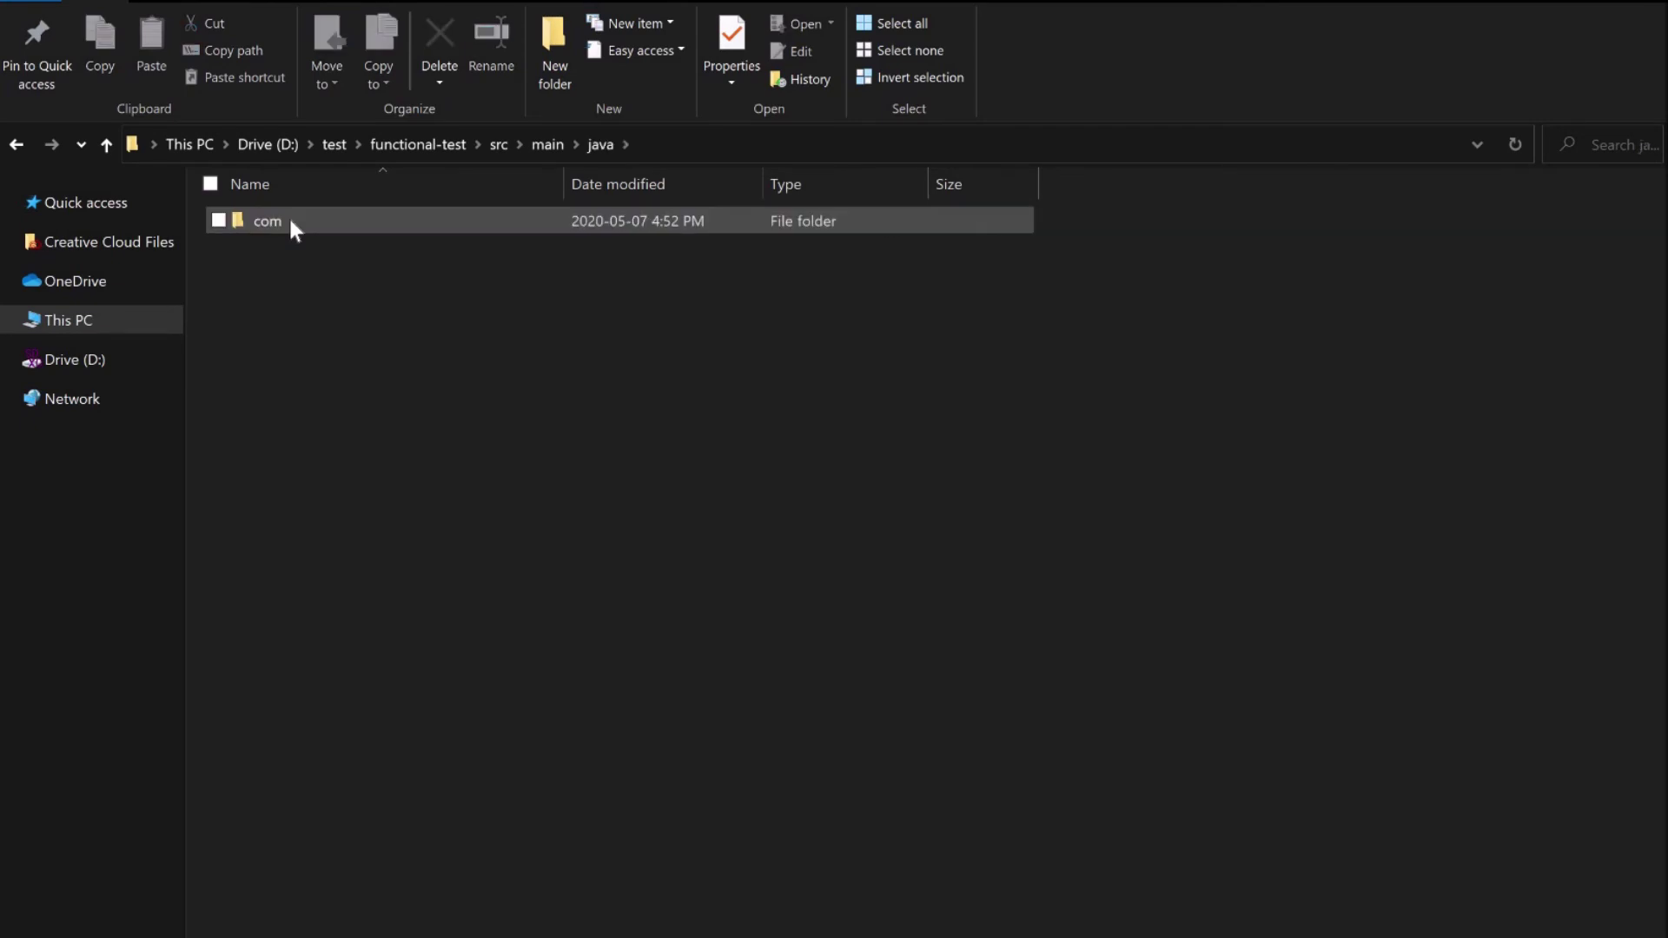
double_click(288, 216)
double_click(290, 219)
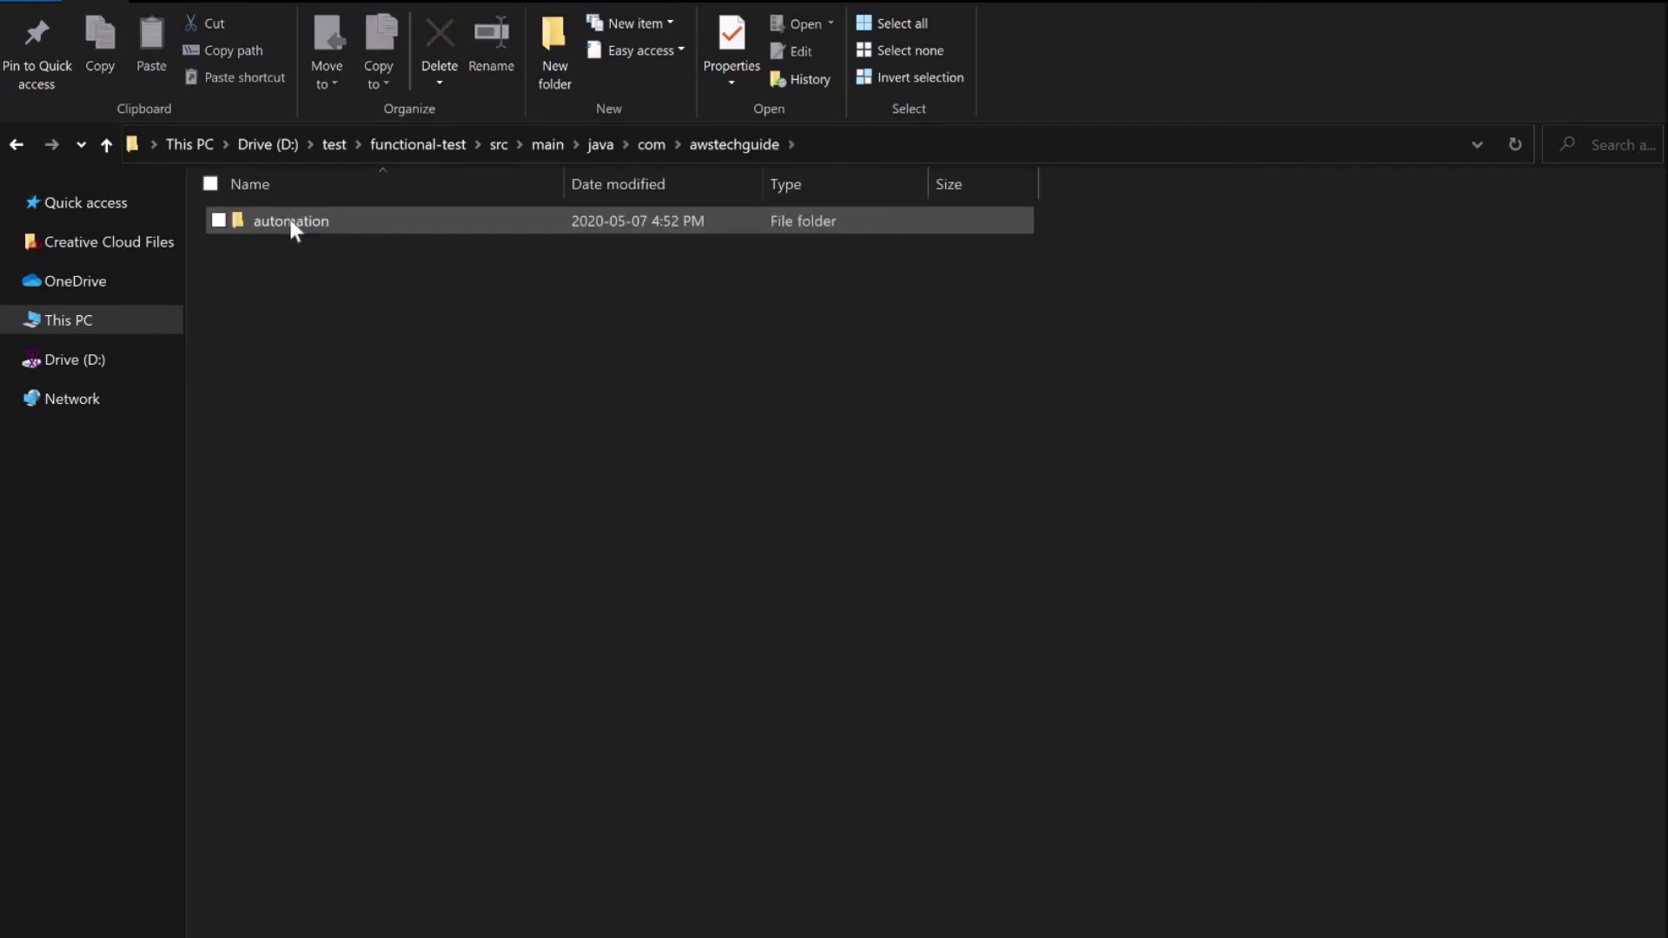
double_click(289, 219)
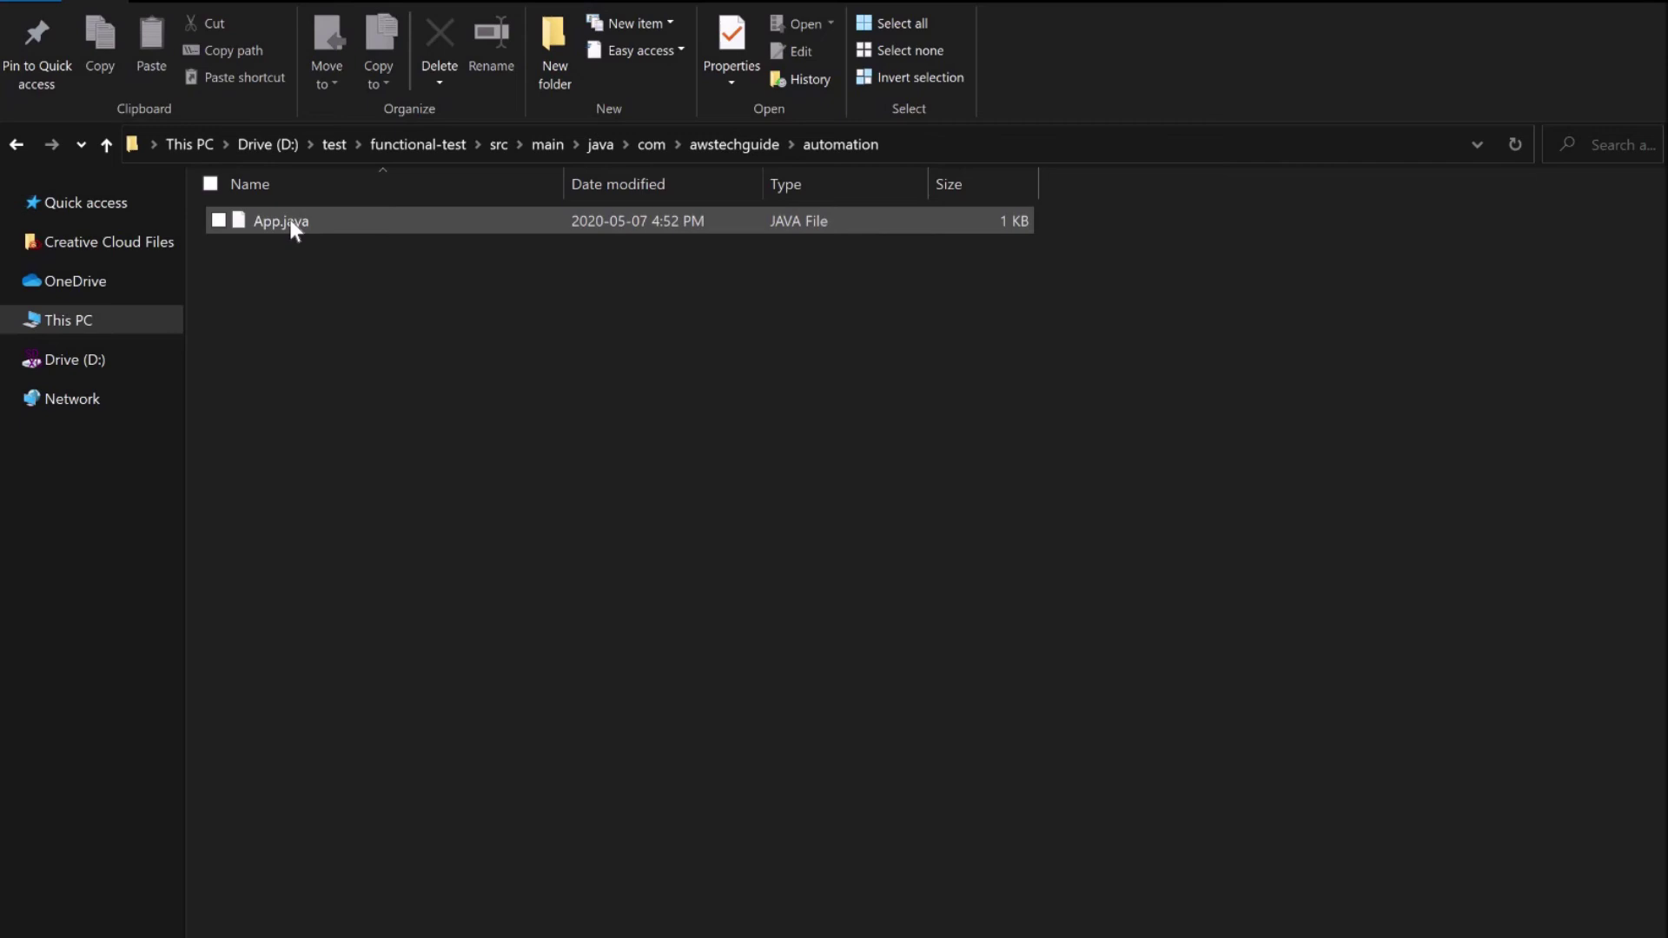
click(290, 219)
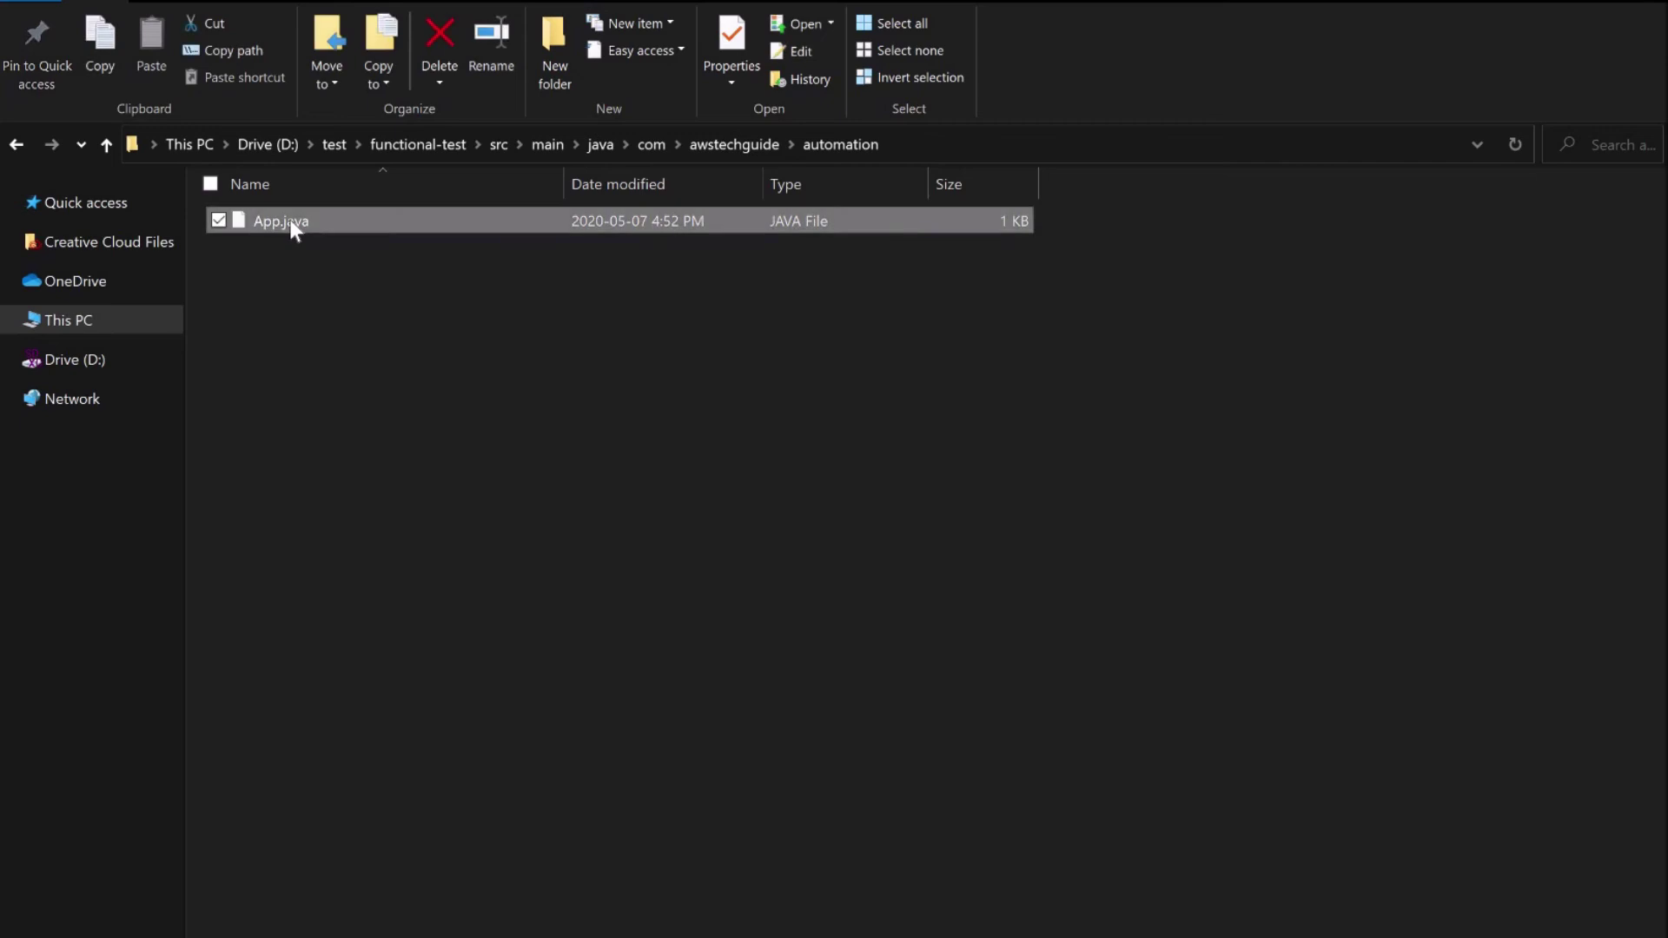
Step: Return to the functional-test root folder and select pom.xml
click(669, 408)
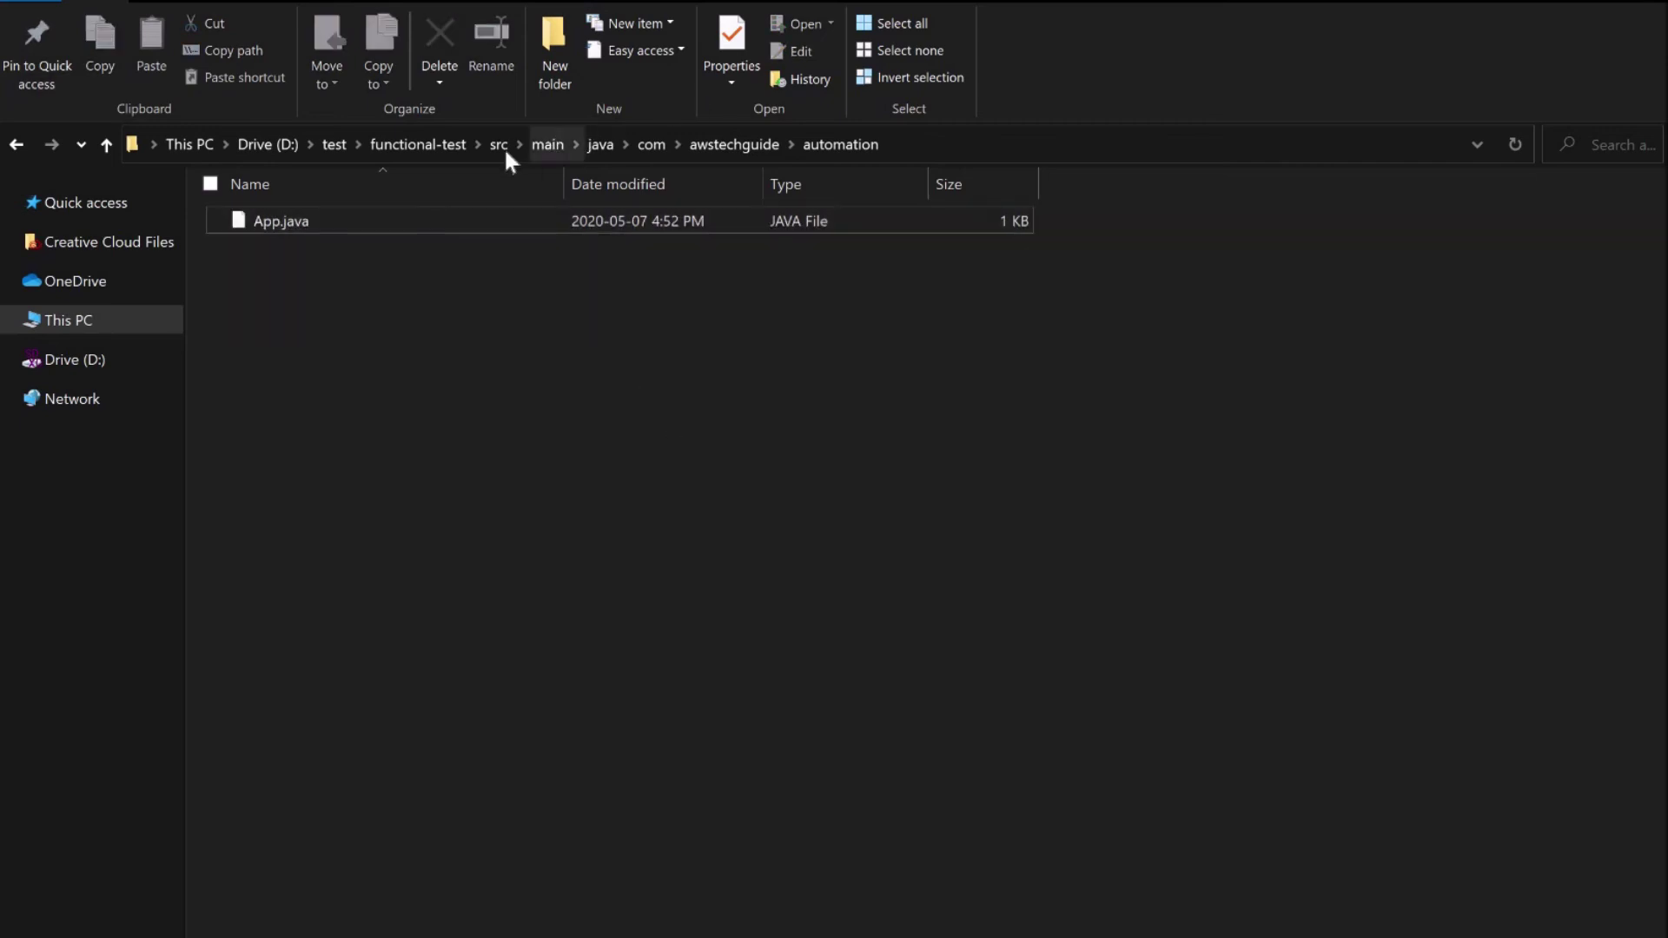
click(445, 143)
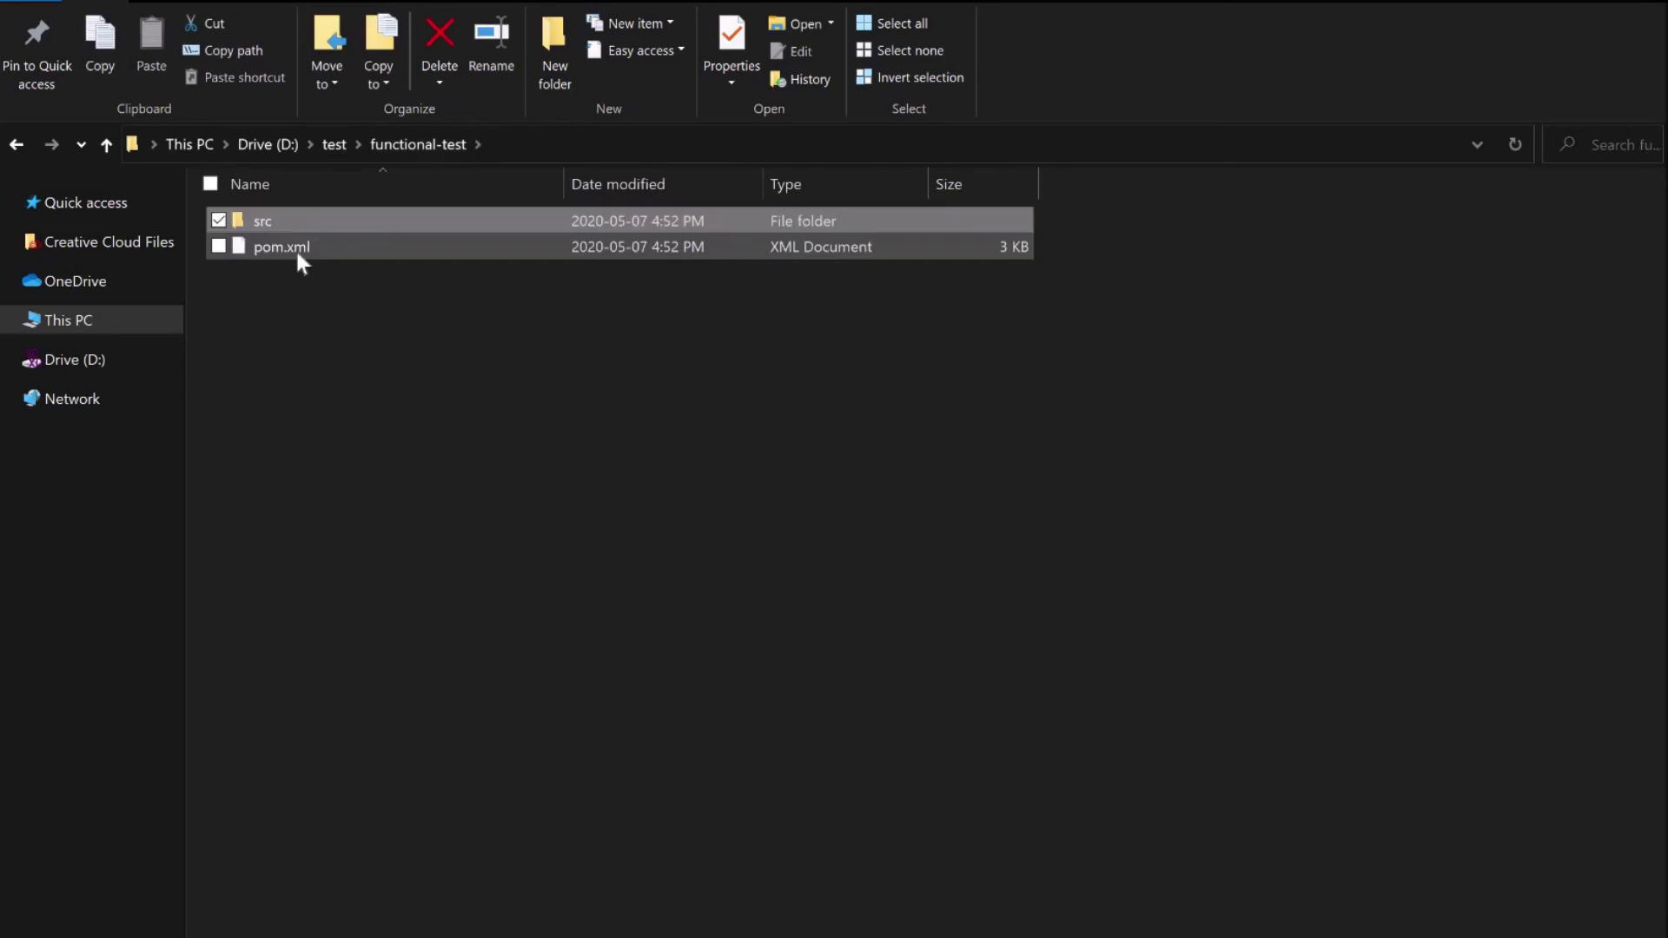
click(297, 248)
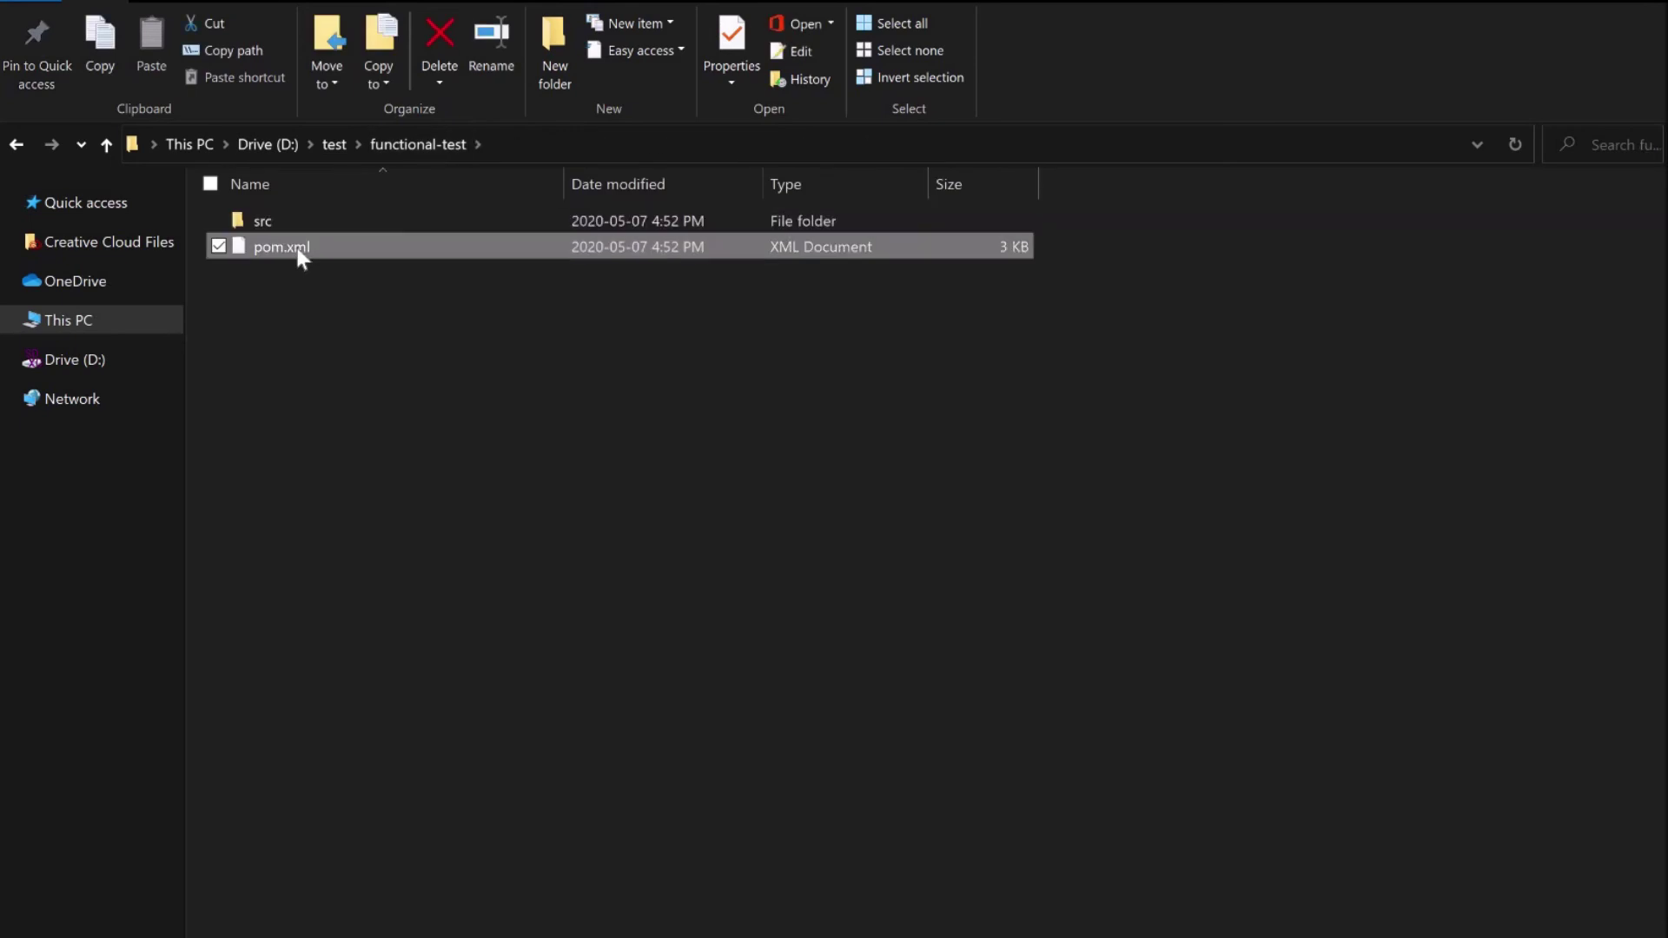
Step: Open pom.xml in Notepad++ and highlight its properties, dependencies and maven-resources-plugin entries
right_click(298, 254)
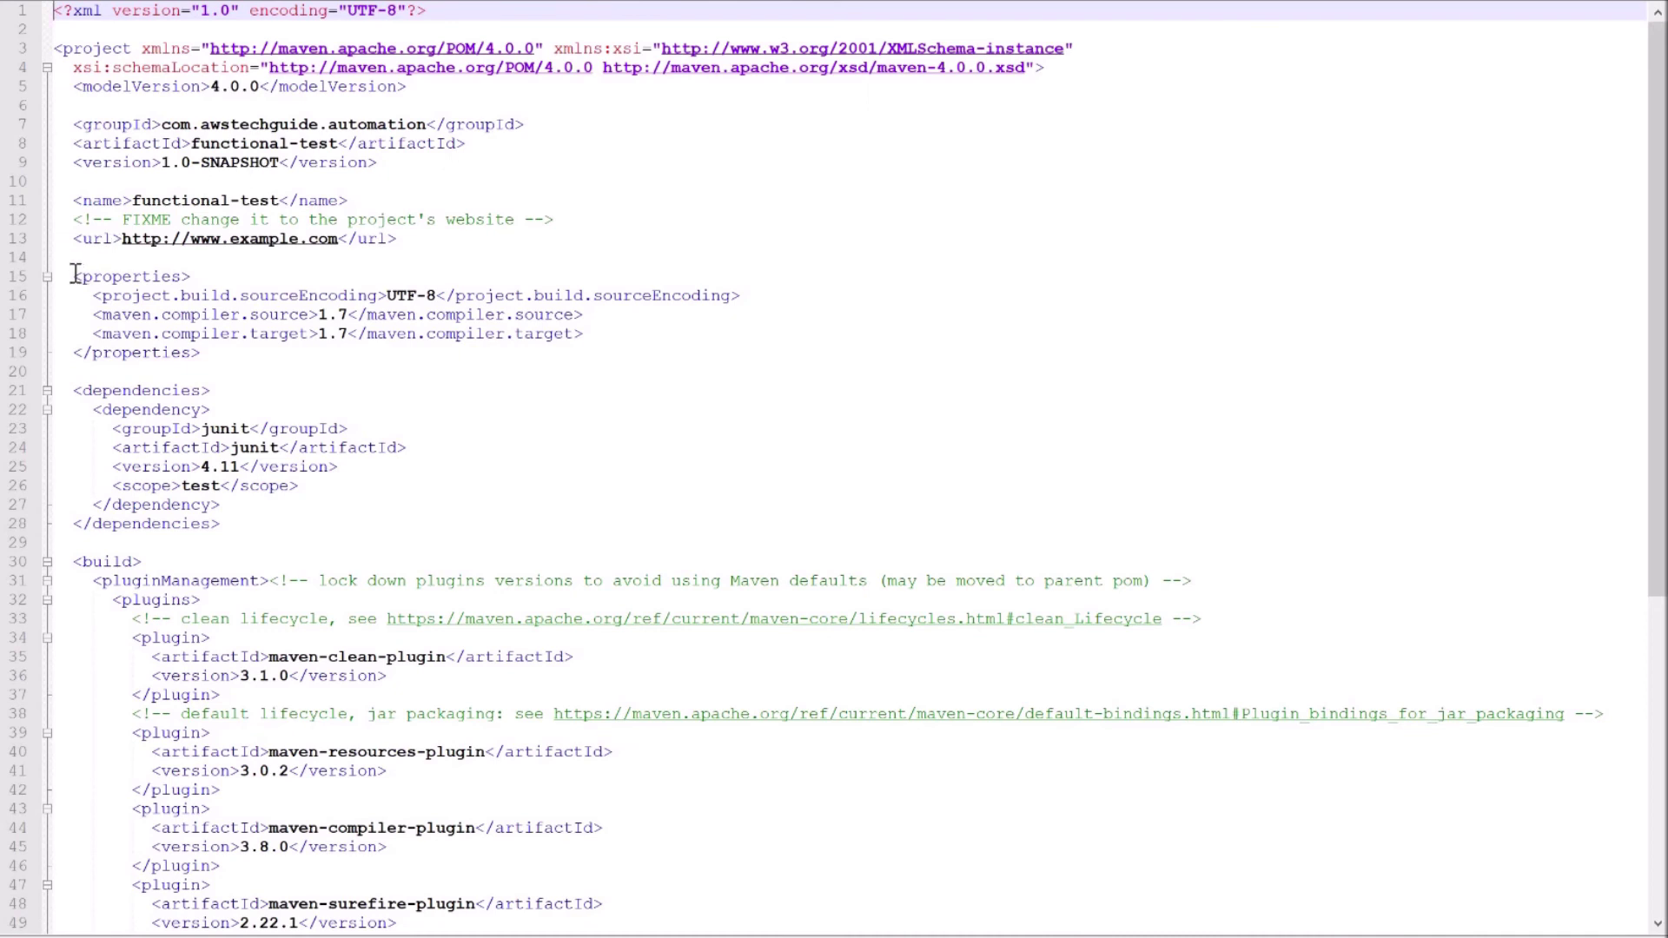
drag(75, 275, 228, 358)
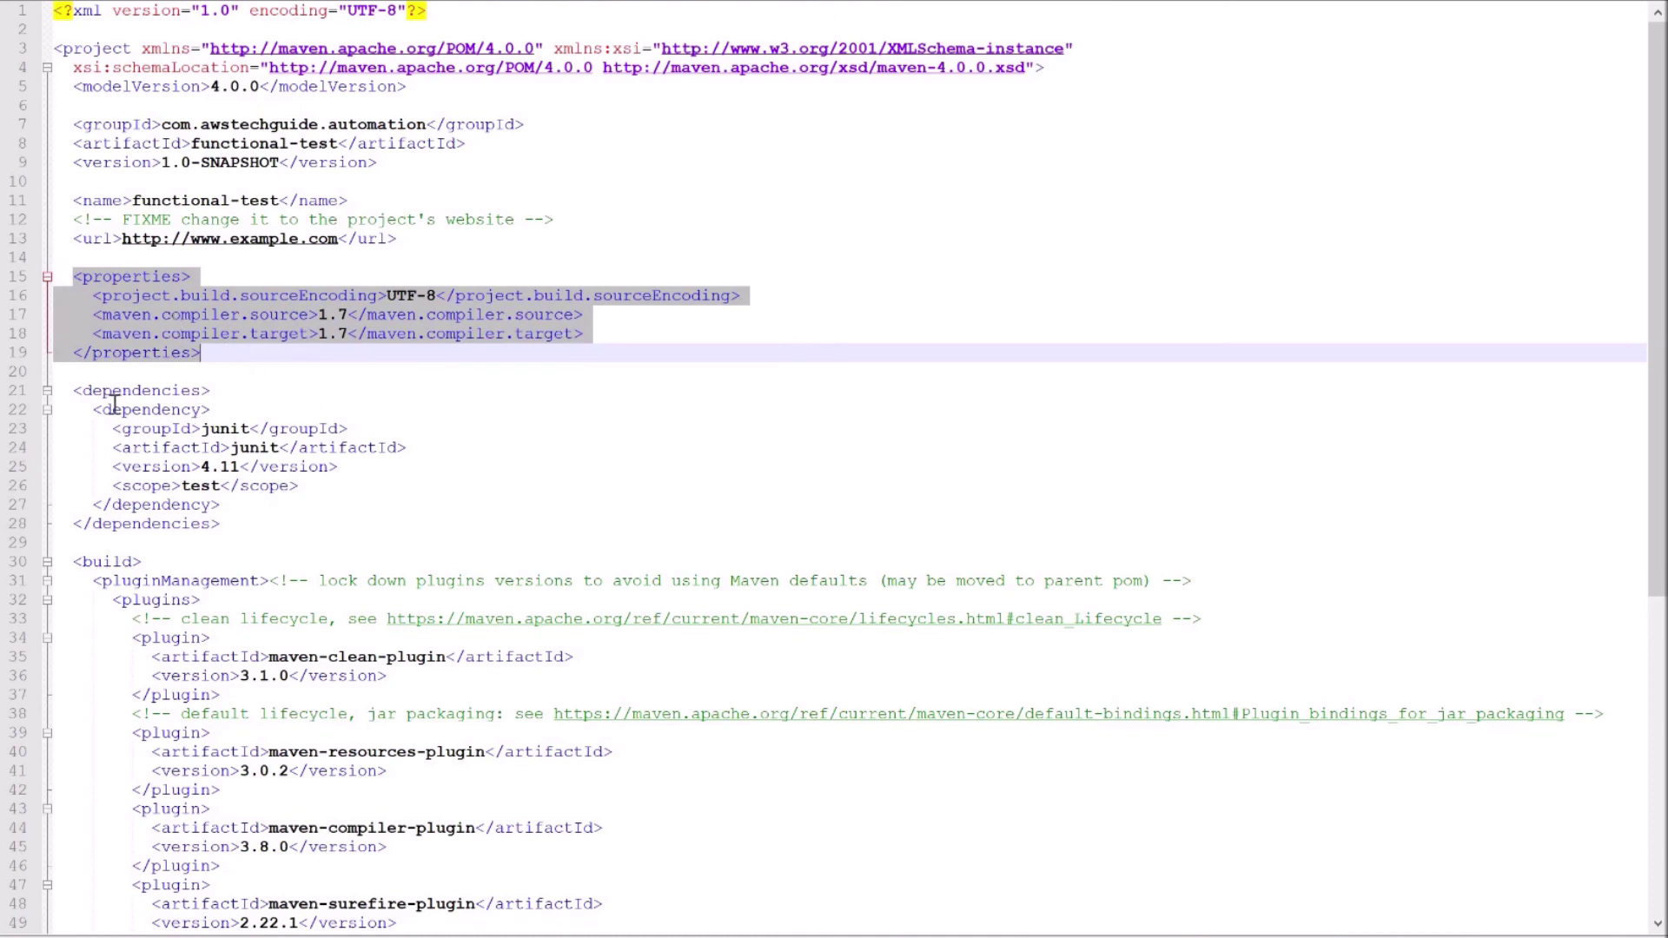
drag(74, 392, 262, 525)
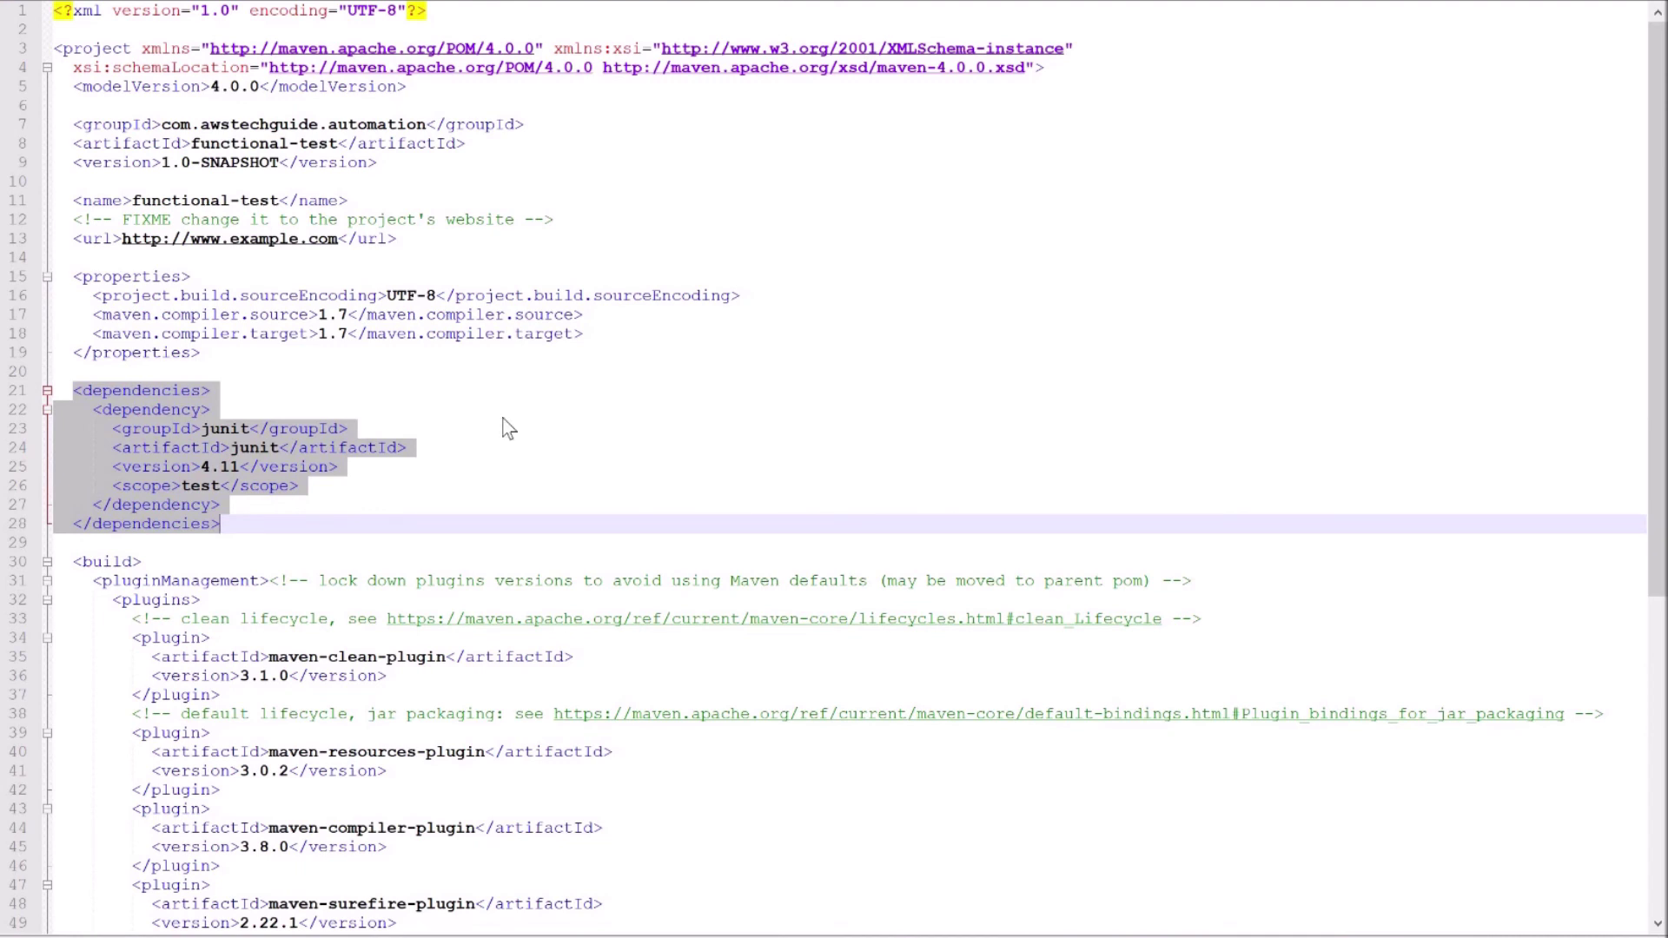
scroll(507, 430, down, 8)
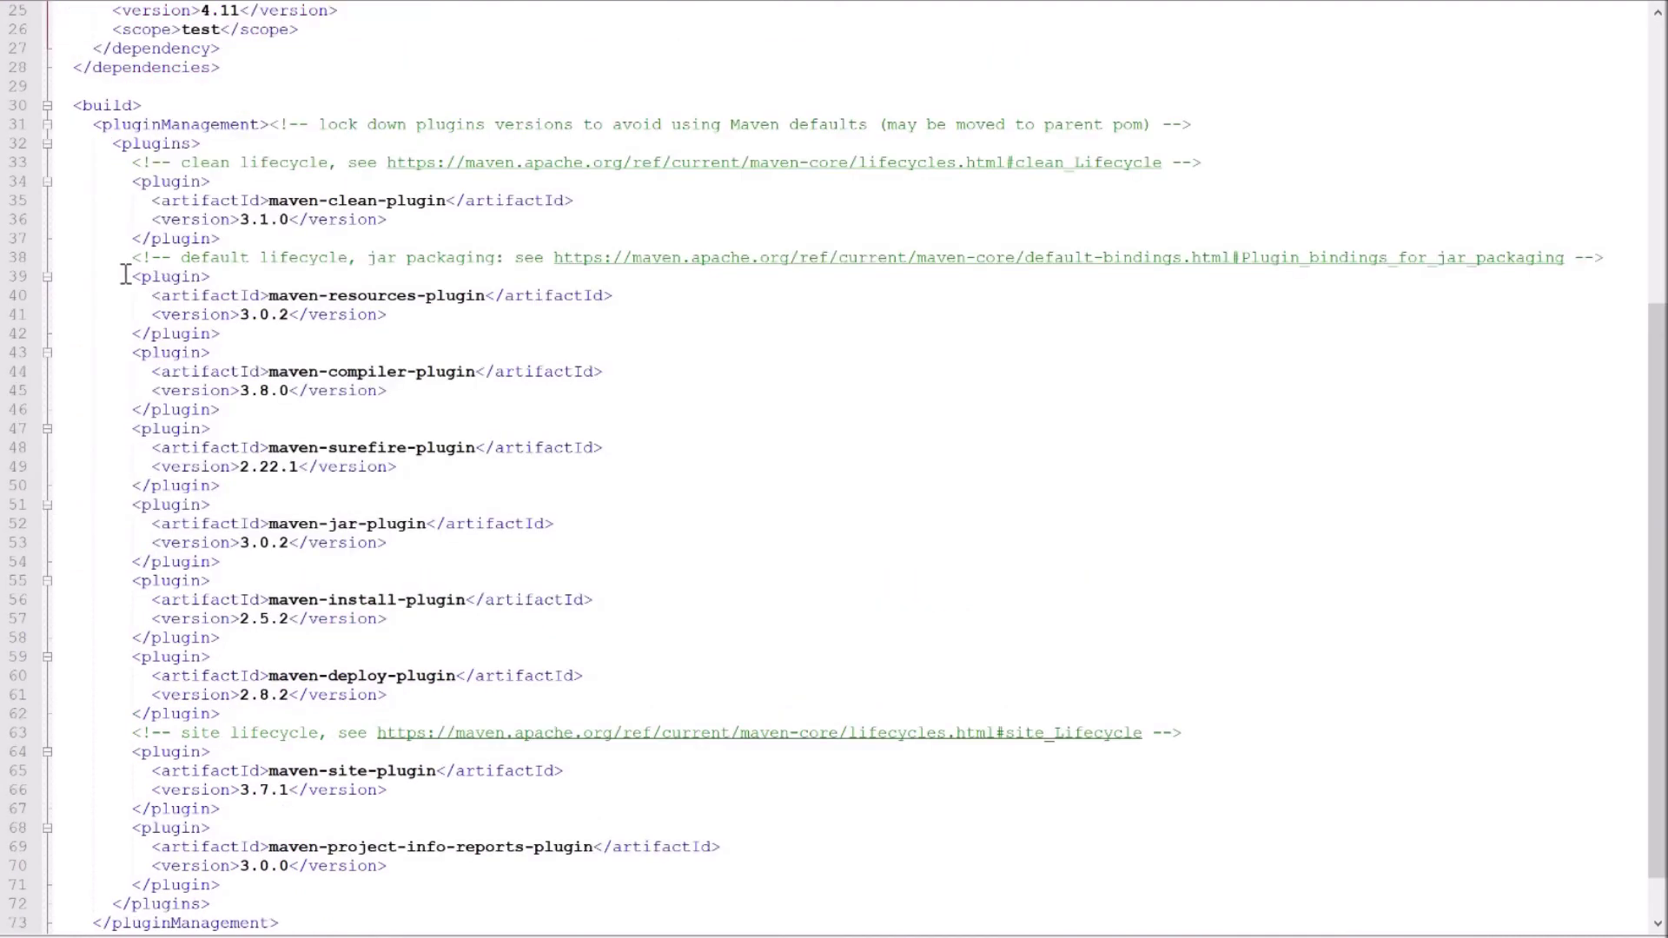
click(124, 275)
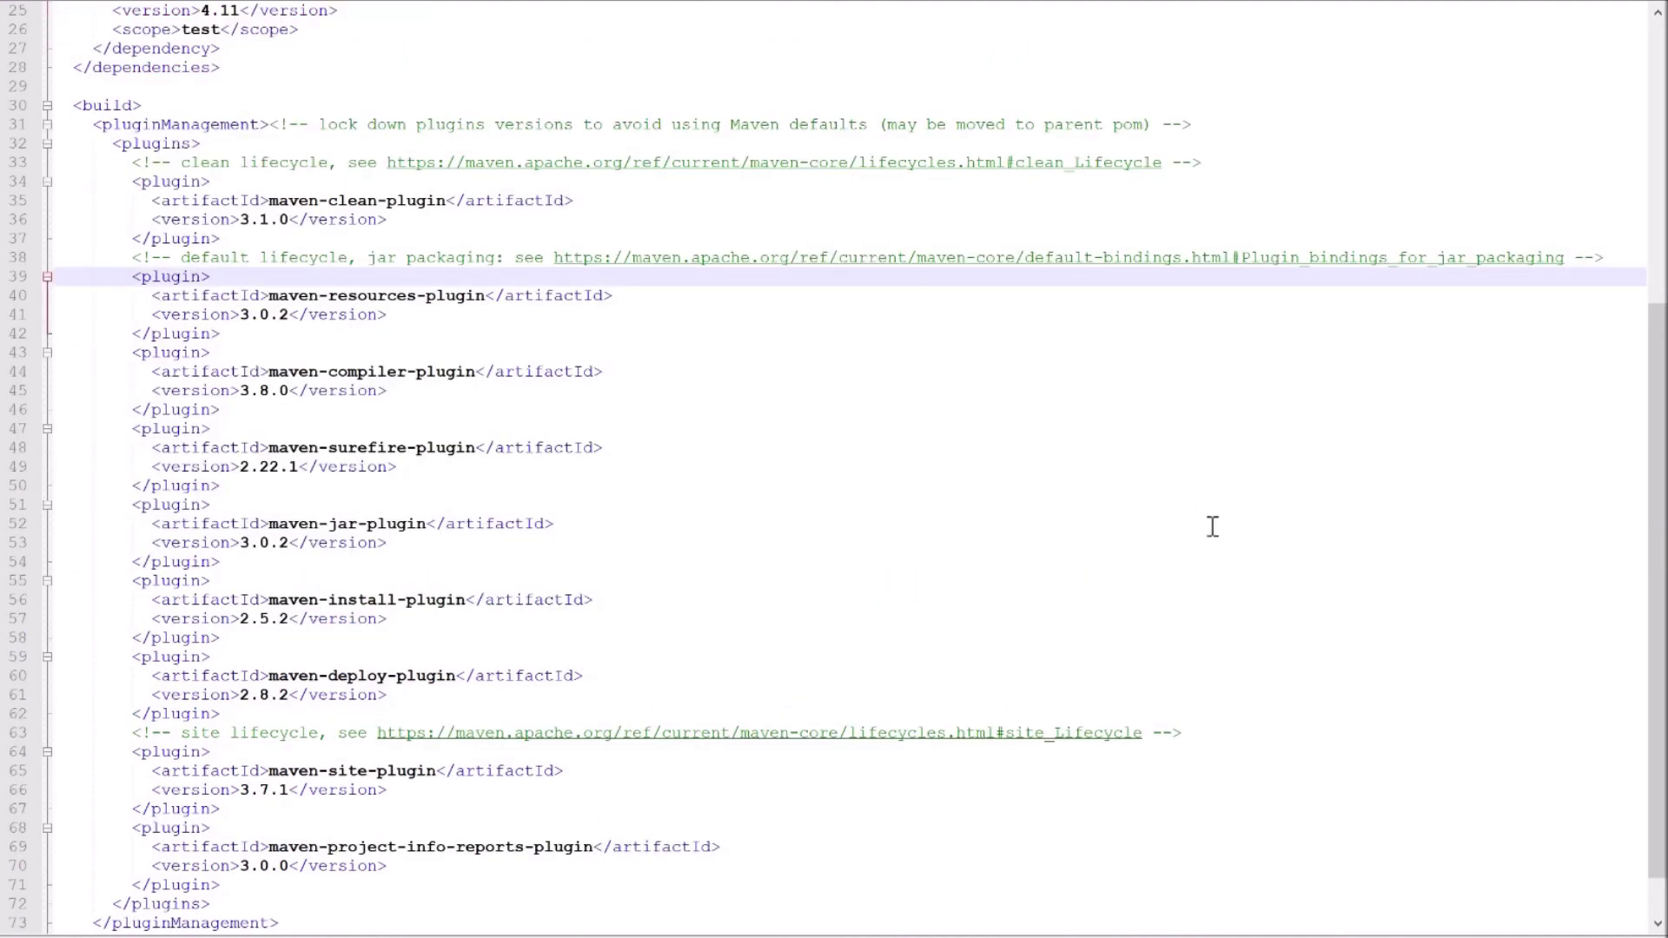